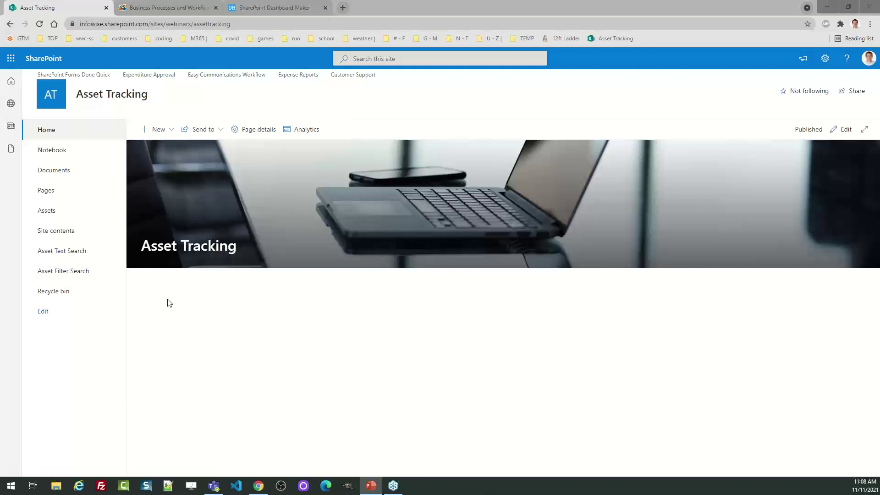
Open the Assets list cards and bring up Office Printer 2's edit form
{"action": "left_click", "coordinate": [54, 212]}
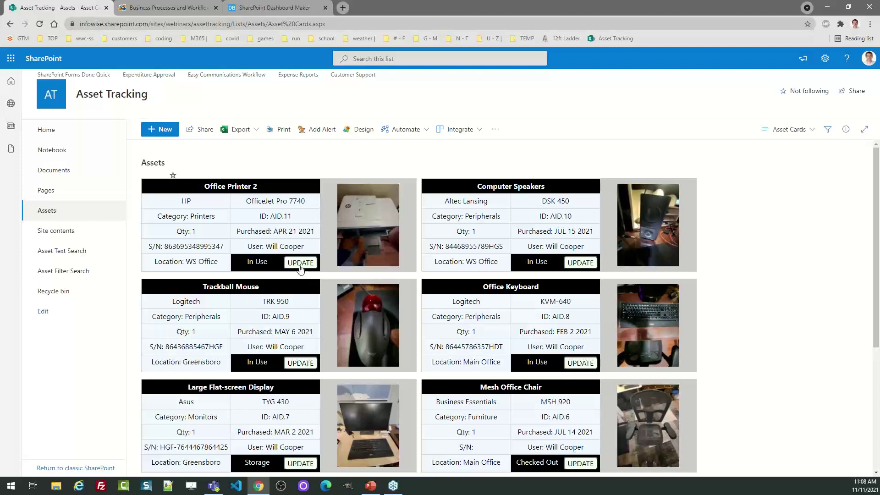
{"action": "left_click", "coordinate": [300, 266]}
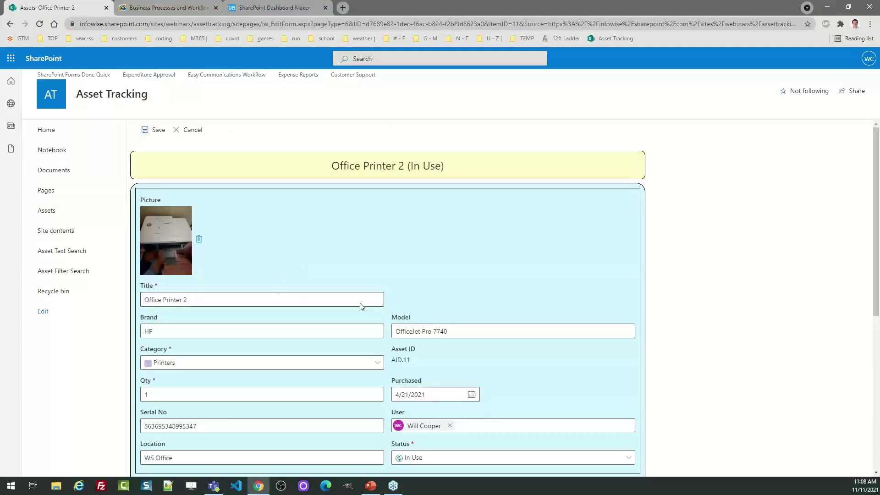
{"action": "left_click_drag", "start_coordinate": [876, 234], "coordinate": [876, 398]}
{"action": "left_click", "coordinate": [638, 465]}
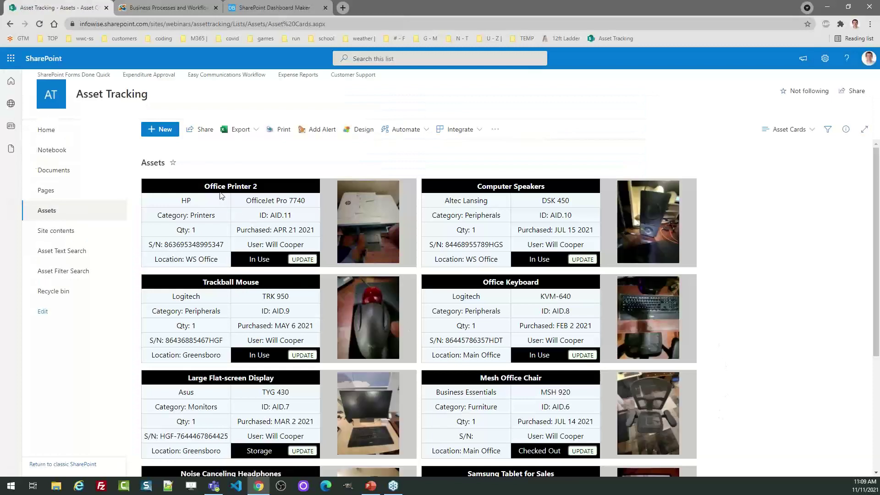
Start a new asset and upload pixel6.png from Desktop > November webinar > ASSETS TO ADD as its picture
{"action": "left_click", "coordinate": [160, 130]}
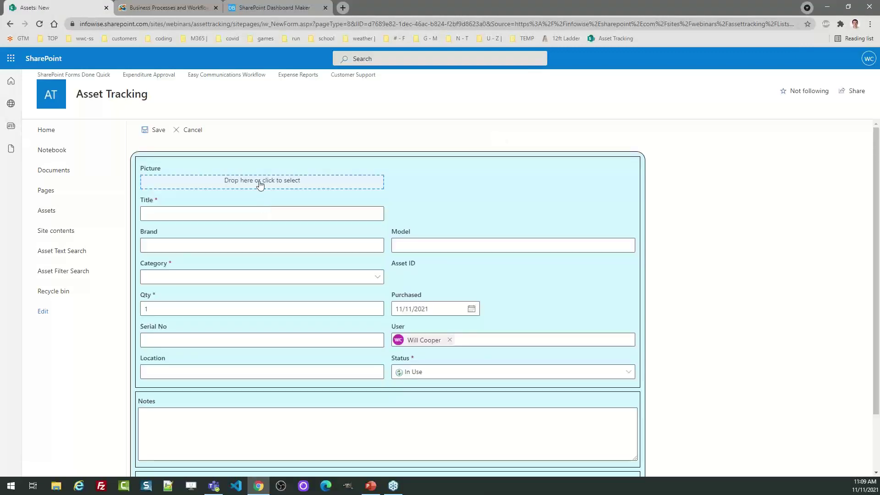
{"action": "left_click", "coordinate": [260, 182]}
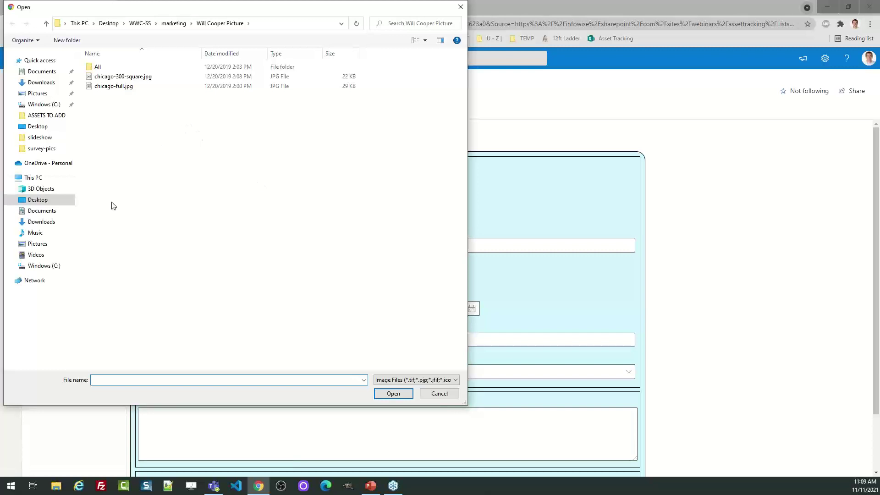
{"action": "left_click", "coordinate": [46, 202]}
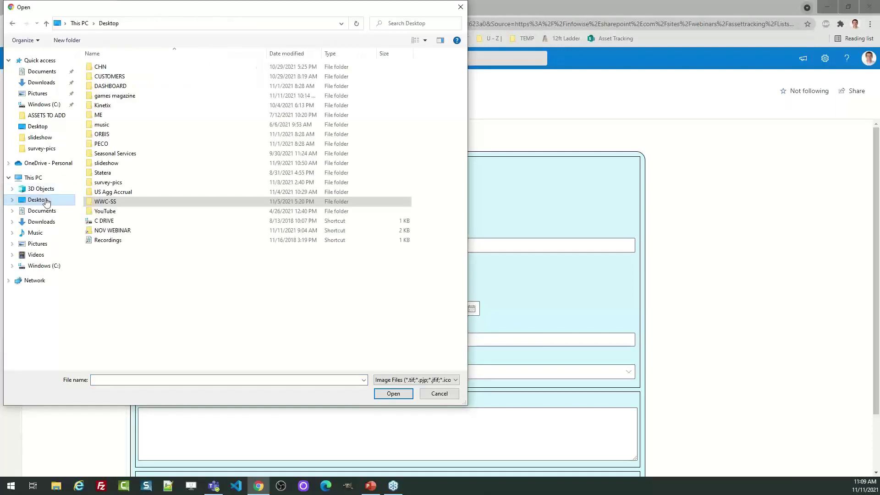
{"action": "double_click", "coordinate": [123, 231]}
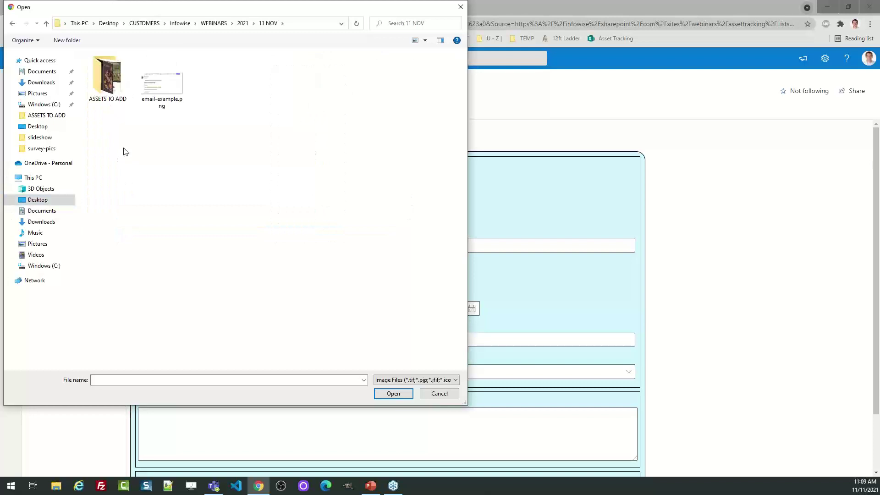
{"action": "double_click", "coordinate": [105, 90]}
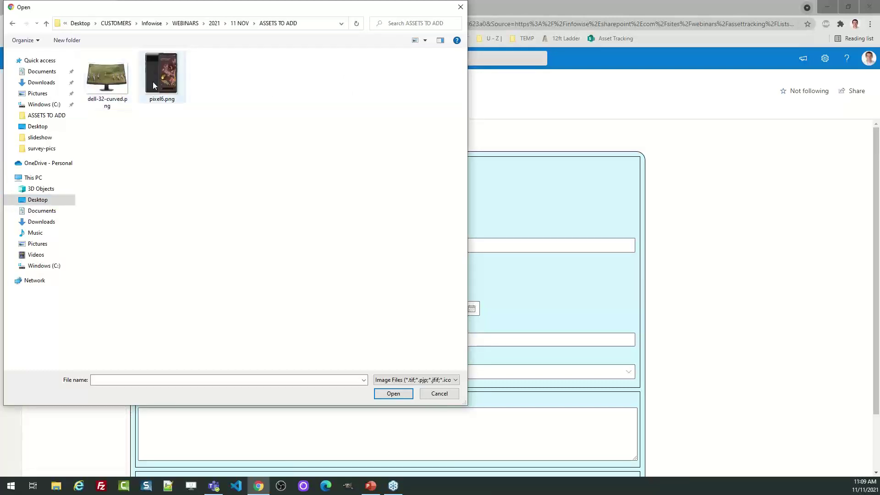
{"action": "left_click", "coordinate": [161, 75]}
{"action": "left_click", "coordinate": [394, 394]}
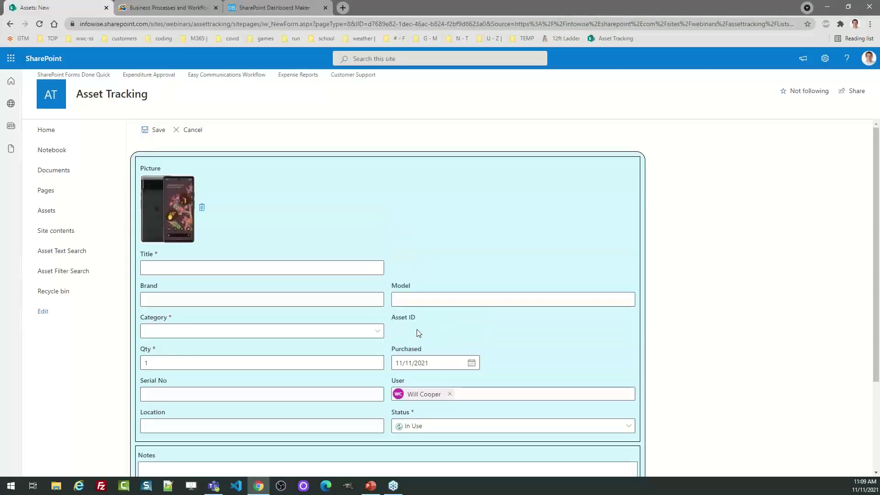
Enter Title 'New Work Pixel Phone', Brand 'Google' and Model 'Pixel 6'
{"action": "left_click", "coordinate": [190, 268]}
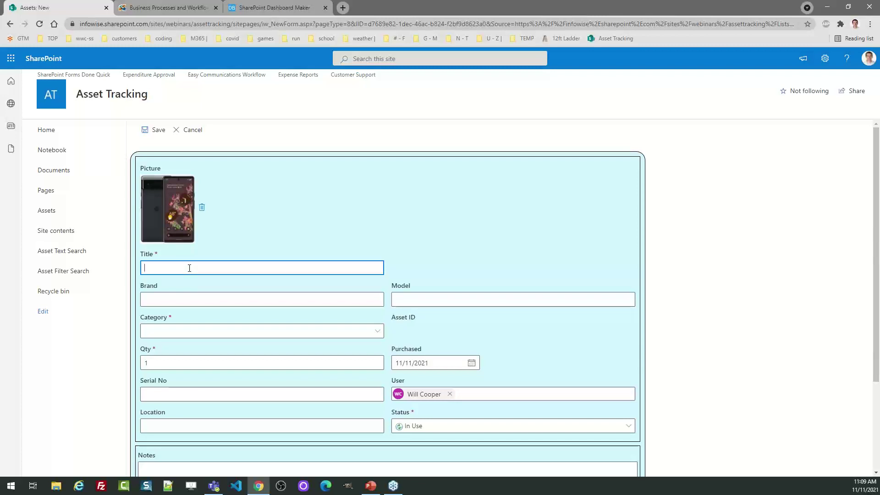
{"action": "type", "text": "New Work"}
{"action": "type", "text": " Pic"}
{"action": "type", "text": "el Phone"}
{"action": "key", "text": "Tab"}
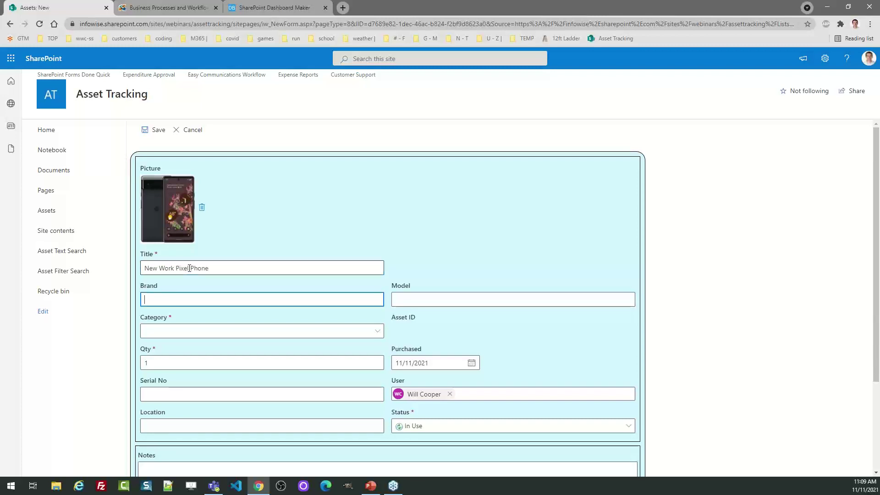
{"action": "type", "text": "Google"}
{"action": "key", "text": "Tab"}
{"action": "type", "text": "P"}
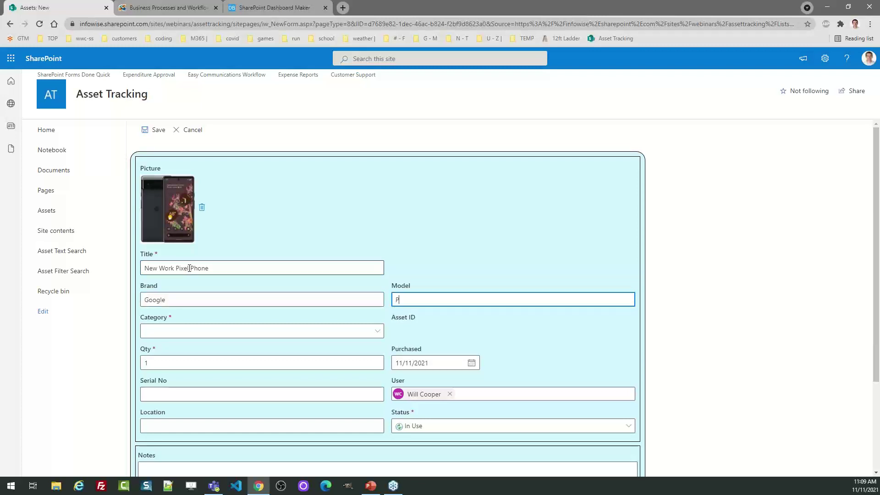
{"action": "type", "text": "ixel 6"}
{"action": "key", "text": "Tab"}
Set the asset's Category to Phones
{"action": "key", "text": "Down"}
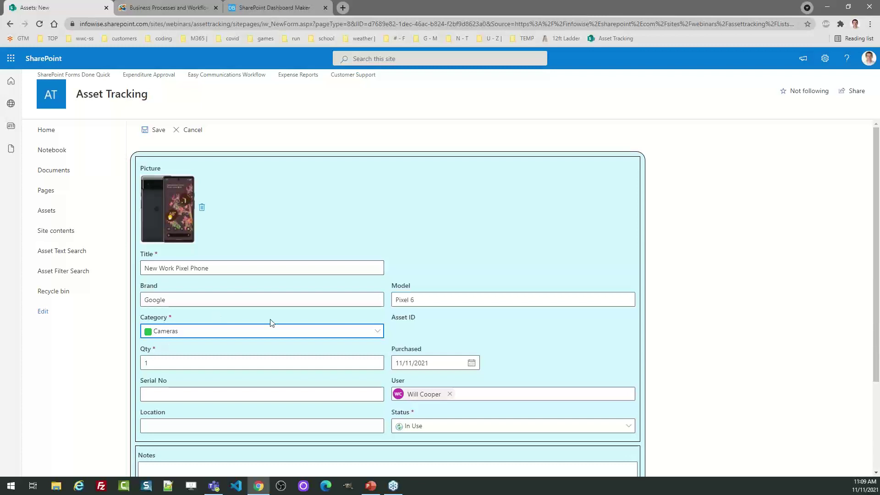
{"action": "left_click", "coordinate": [286, 338]}
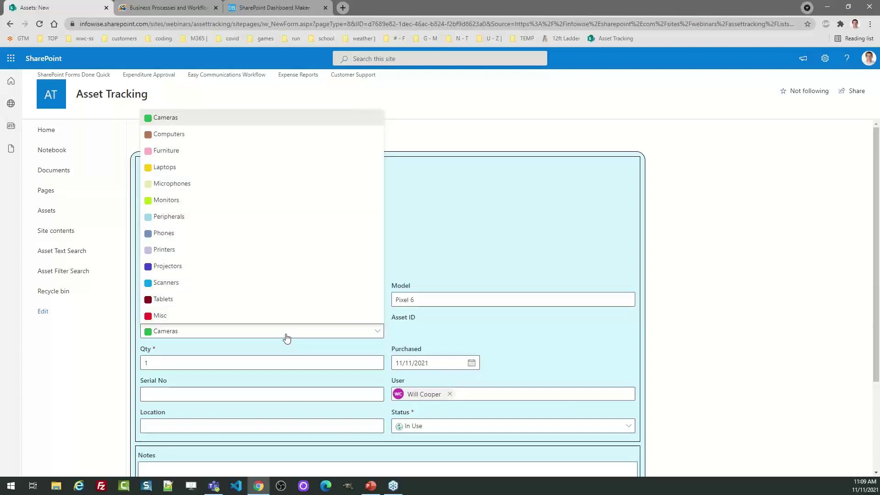
{"action": "left_click", "coordinate": [171, 234]}
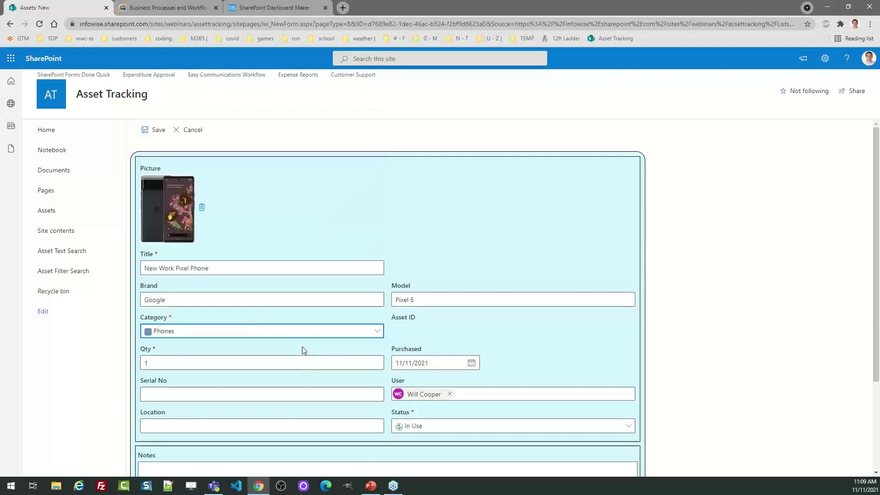
{"action": "scroll", "coordinate": [879, 274], "scroll_direction": "down", "scroll_amount": 1}
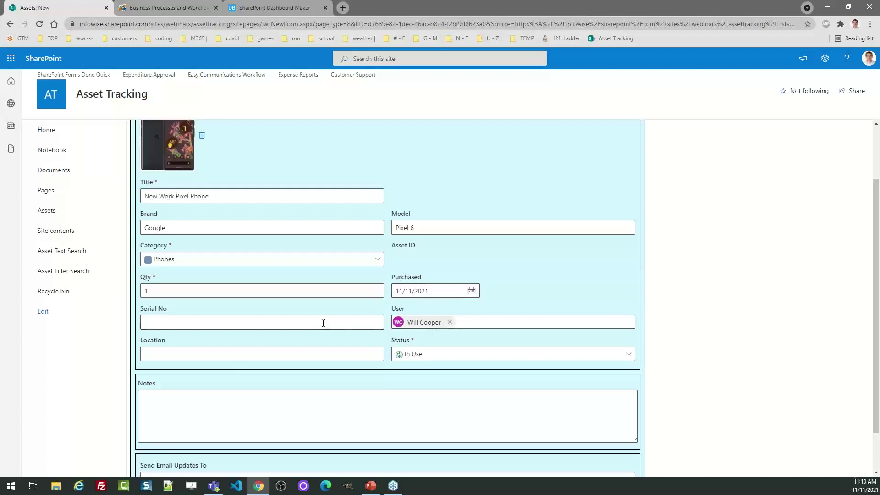
Enter the phone's serial number and set Location to 'Main Office'
{"action": "left_click", "coordinate": [221, 324]}
{"action": "type", "text": "KLJHKLJHDF"}
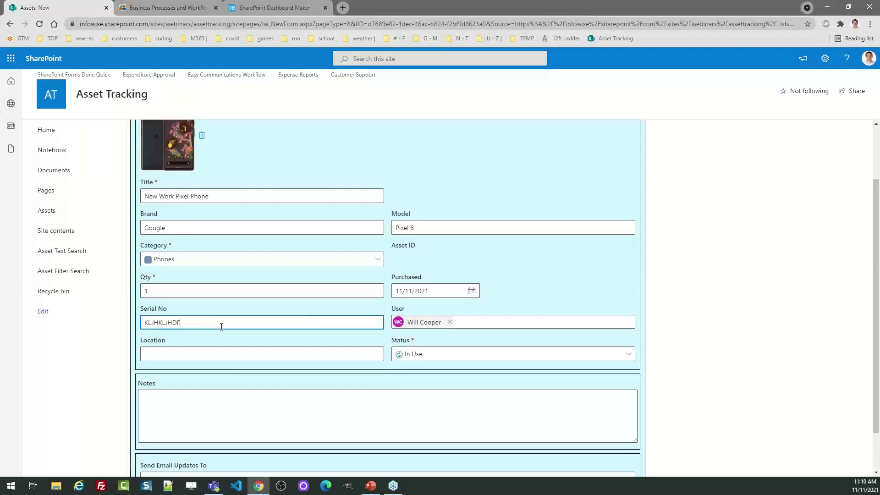
{"action": "type", "text": "LKD=7KJHDF"}
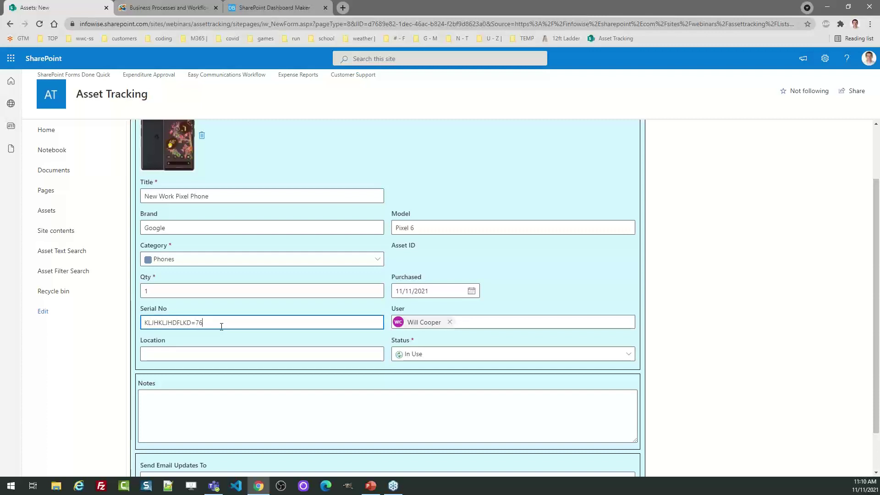
{"action": "key", "text": "BackSpace"}
{"action": "key", "text": "BackSpace"}
{"action": "key", "text": "BackSpace"}
{"action": "key", "text": "BackSpace"}
{"action": "key", "text": "BackSpace"}
{"action": "key", "text": "BackSpace"}
{"action": "key", "text": "BackSpace"}
{"action": "type", "text": "-7987899"}
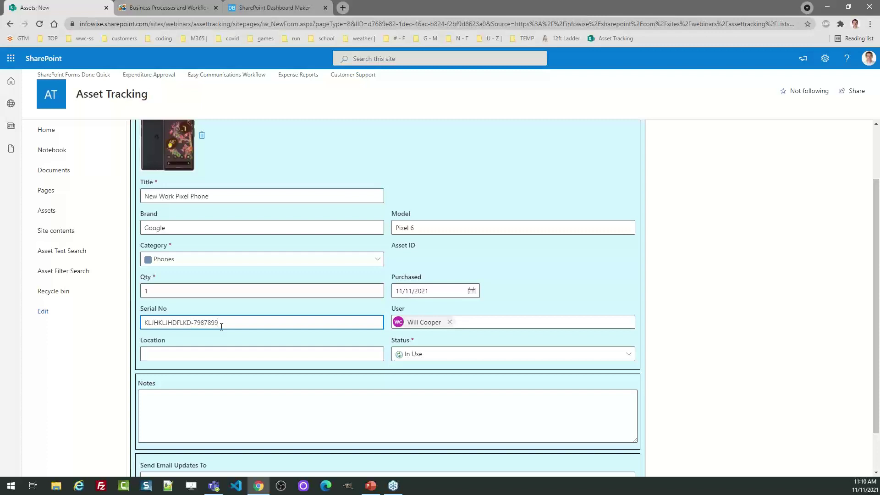
{"action": "key", "text": "Tab"}
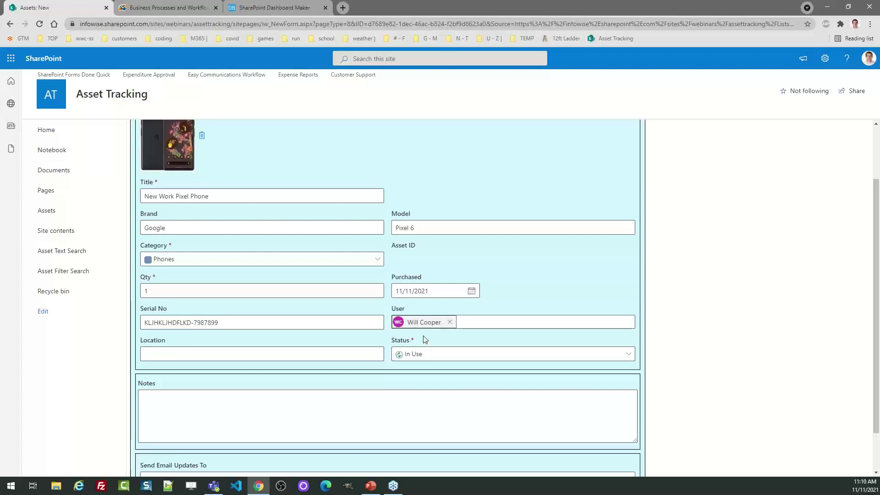
{"action": "left_click", "coordinate": [261, 356]}
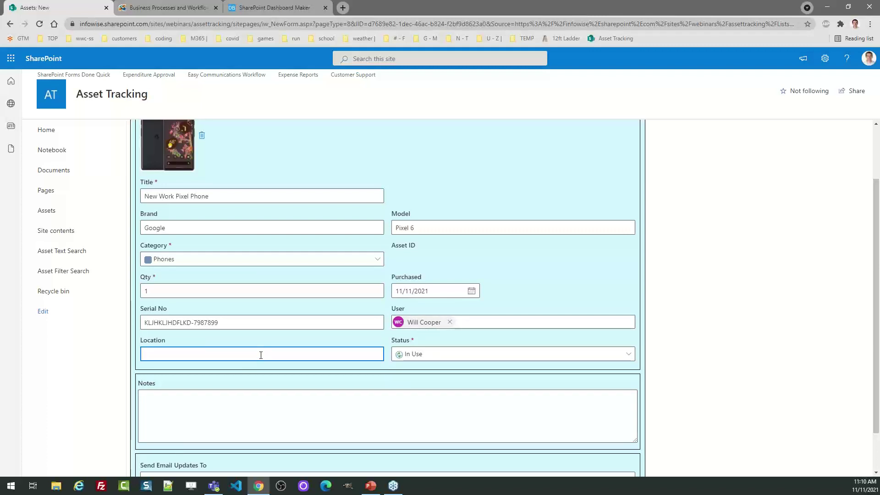
{"action": "type", "text": "Main Office"}
{"action": "key", "text": "Tab"}
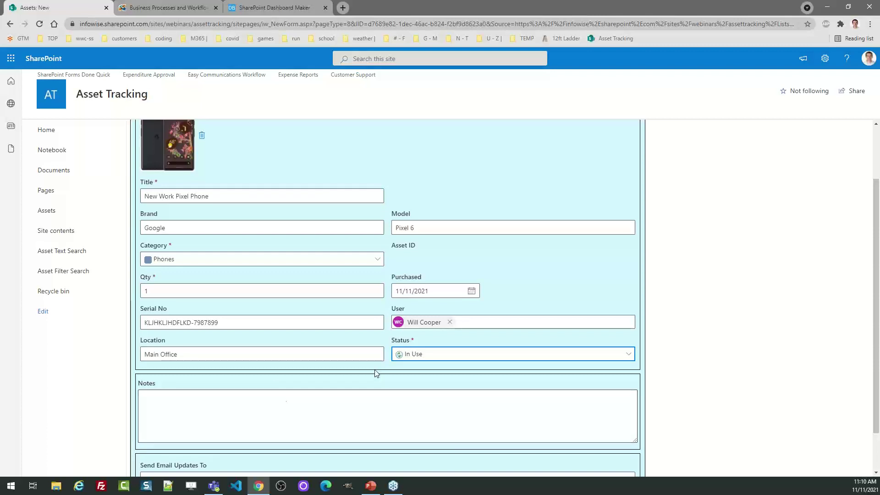
Add the note 'My cool new phone.', choose an email-updates recipient, and save the asset
{"action": "left_click", "coordinate": [298, 401]}
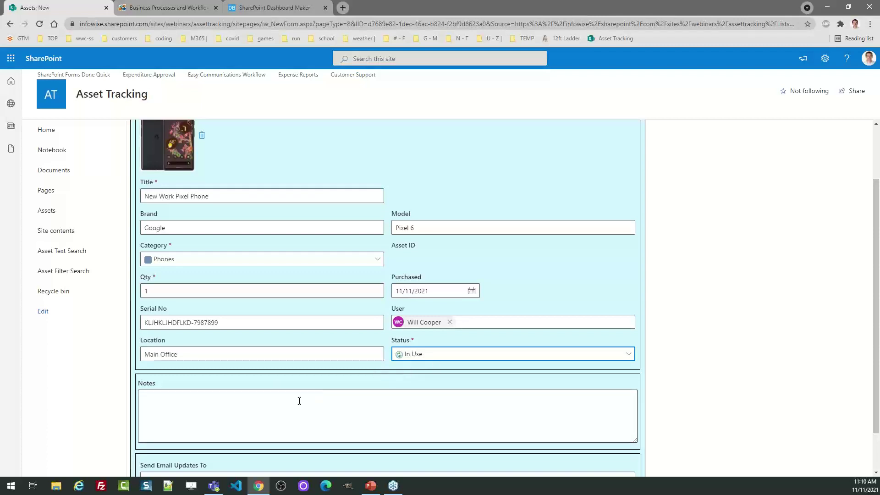
{"action": "scroll", "coordinate": [877, 327], "scroll_direction": "down", "scroll_amount": 2}
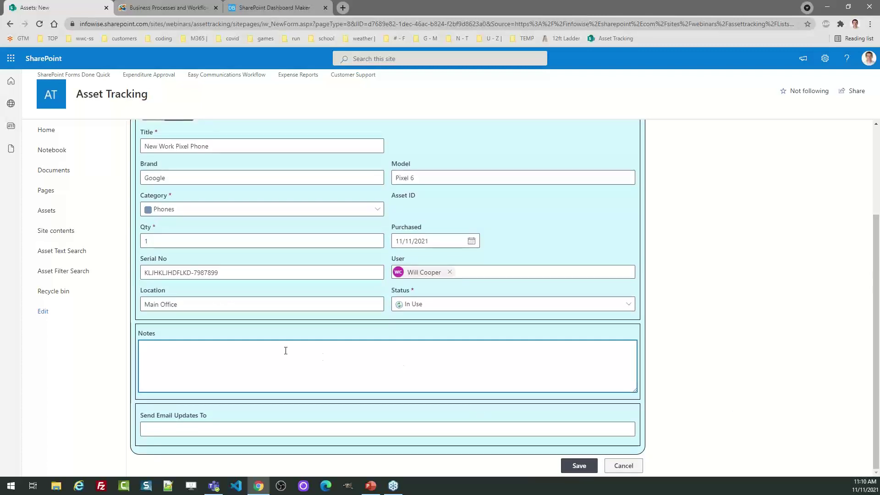
{"action": "type", "text": "My cool new phone."}
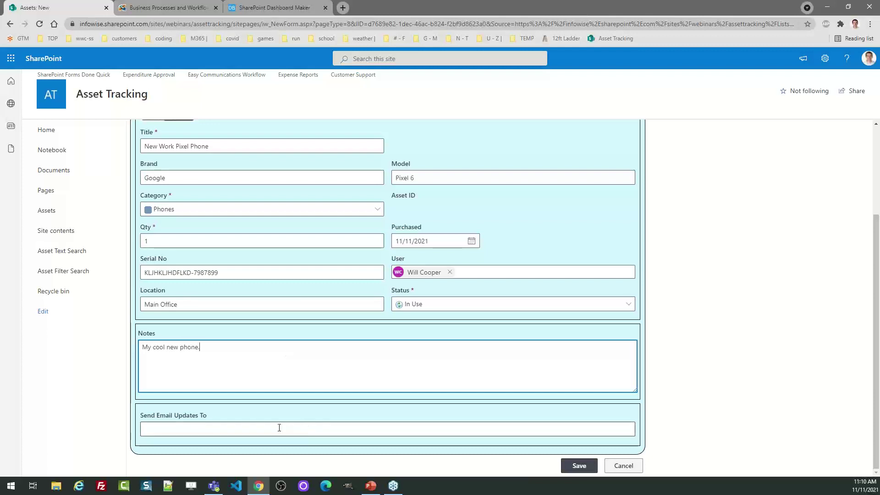
{"action": "left_click", "coordinate": [279, 427]}
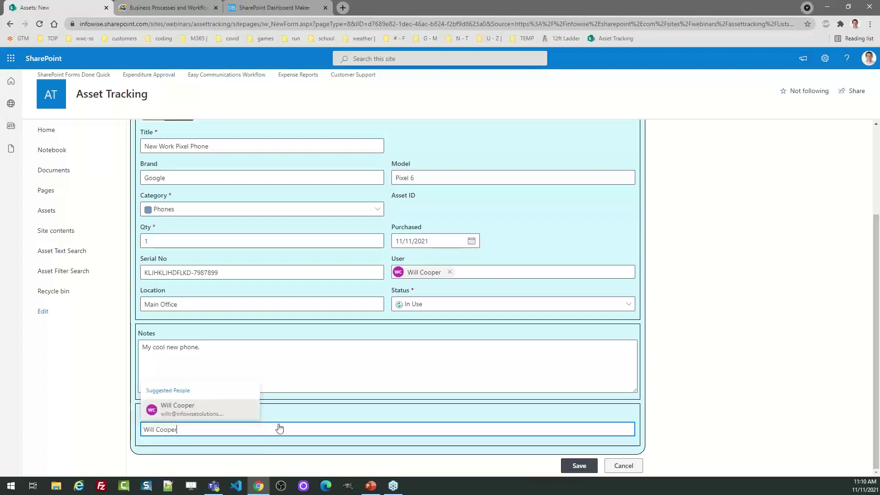
{"action": "left_click", "coordinate": [215, 408]}
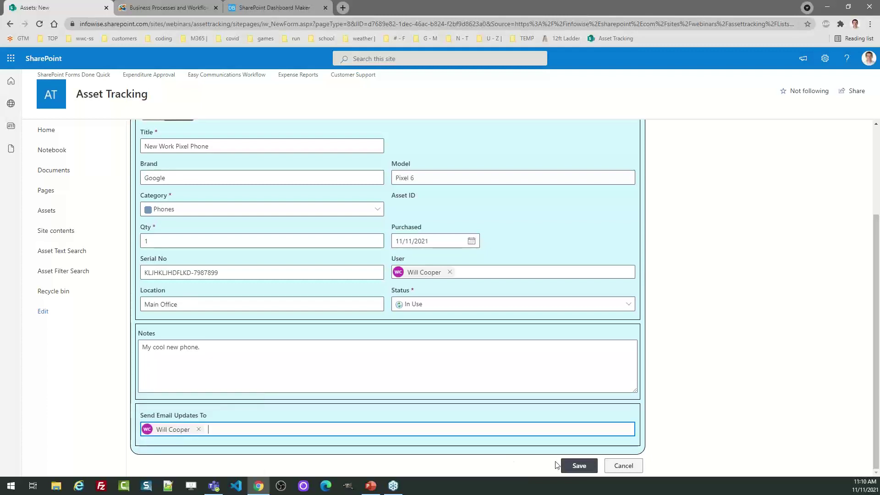
{"action": "left_click", "coordinate": [580, 465]}
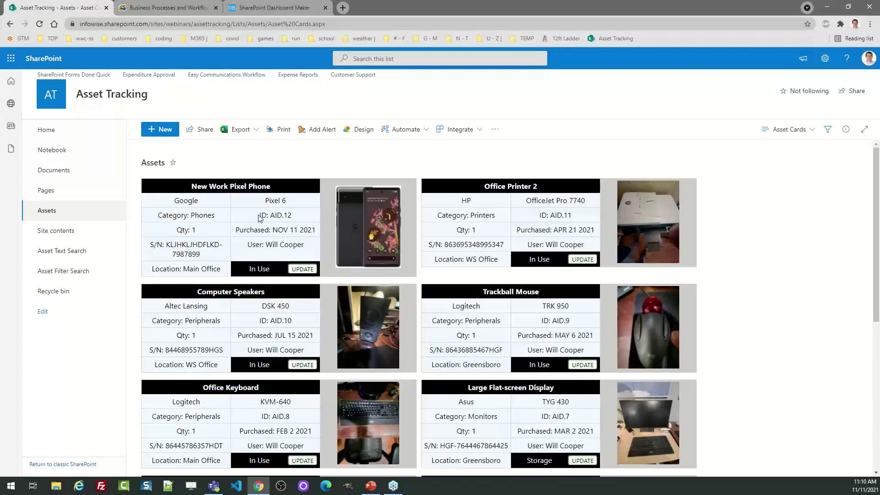
Start another new asset and upload dell-32-curved.png as its picture
{"action": "left_click", "coordinate": [160, 132]}
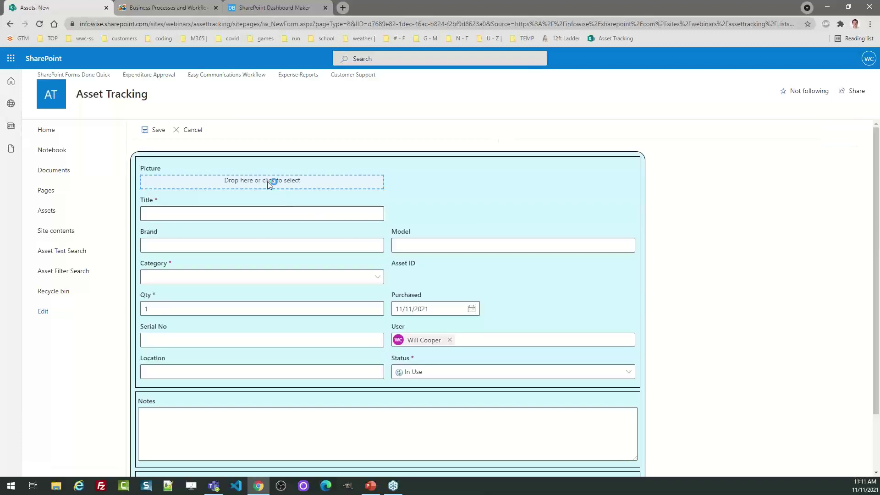
{"action": "left_click", "coordinate": [299, 191]}
{"action": "left_click", "coordinate": [106, 77]}
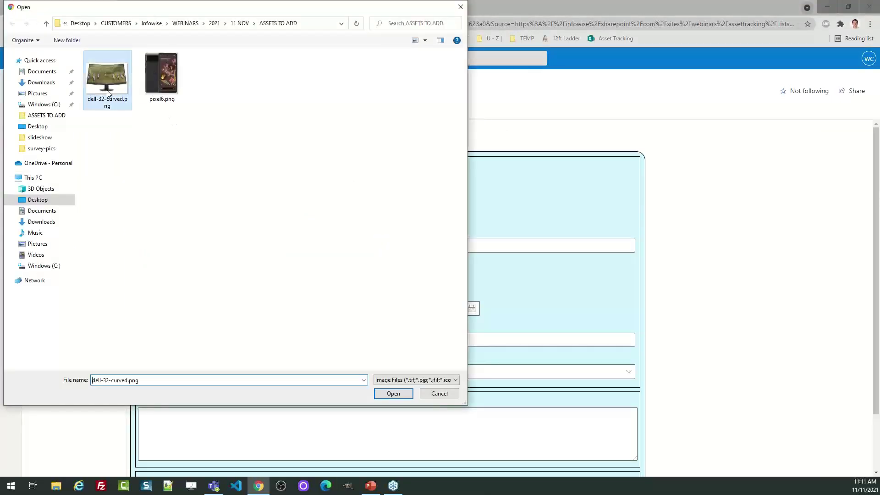
{"action": "left_click", "coordinate": [406, 393]}
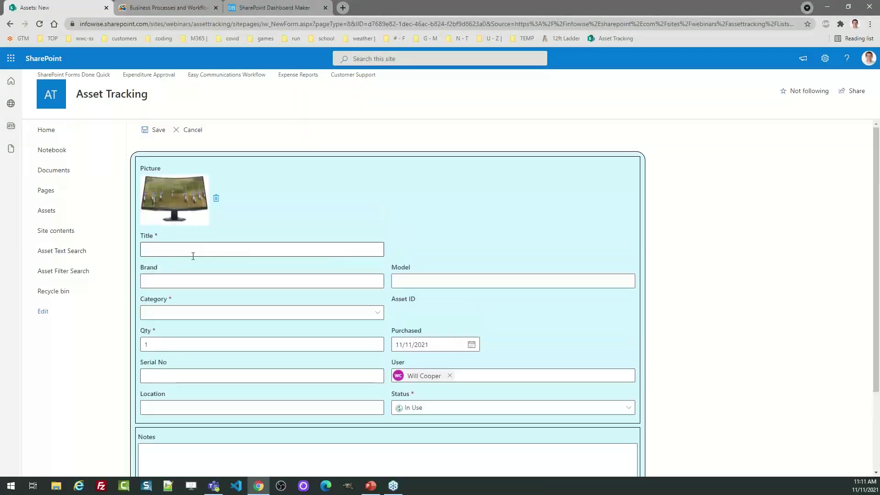
Enter Title 'Dell Curved Monitor', Brand Dell, Model CRV-440 and Category Monitors
{"action": "left_click", "coordinate": [188, 250]}
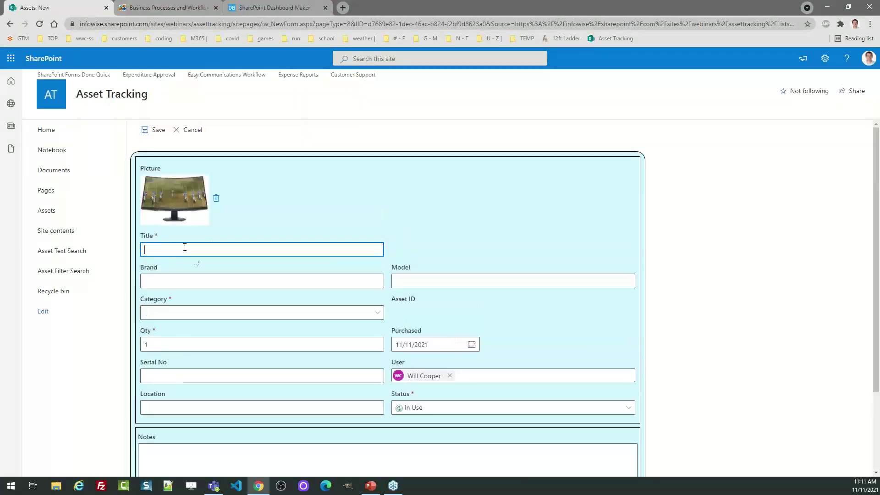
{"action": "type", "text": "Dell Curved Monitor"}
{"action": "key", "text": "Tab"}
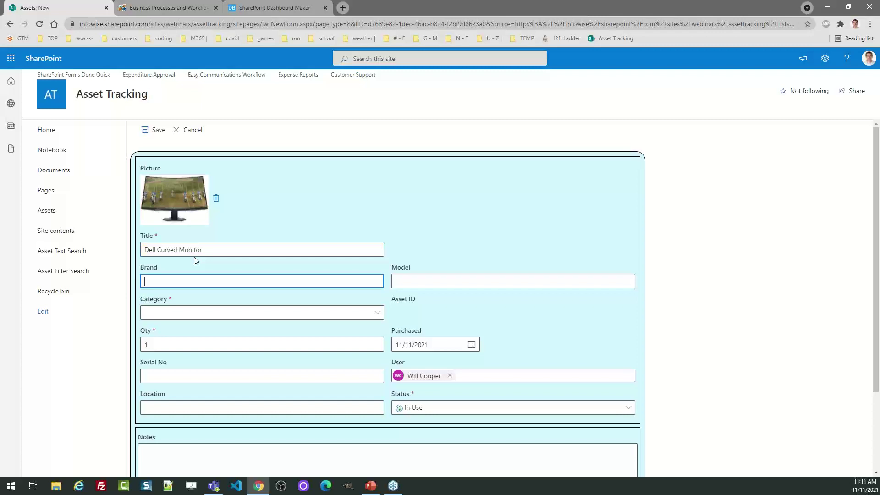
{"action": "type", "text": "Dell"}
{"action": "key", "text": "Tab"}
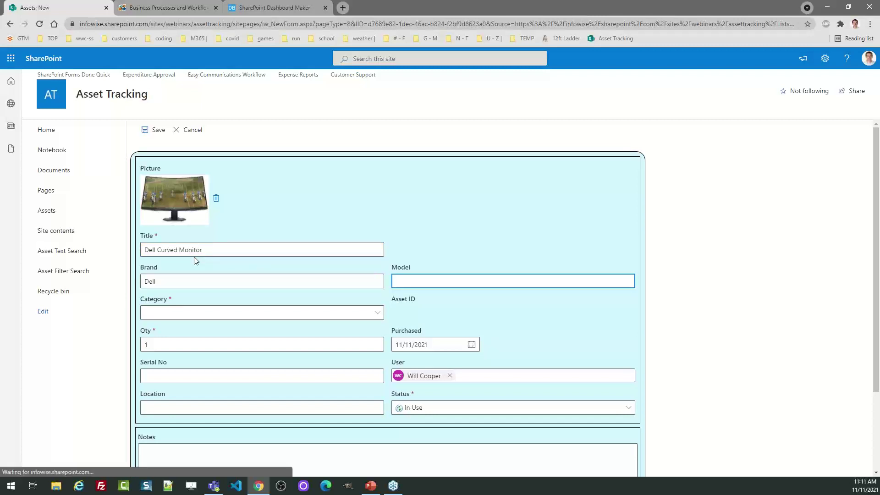
{"action": "type", "text": "CRV"}
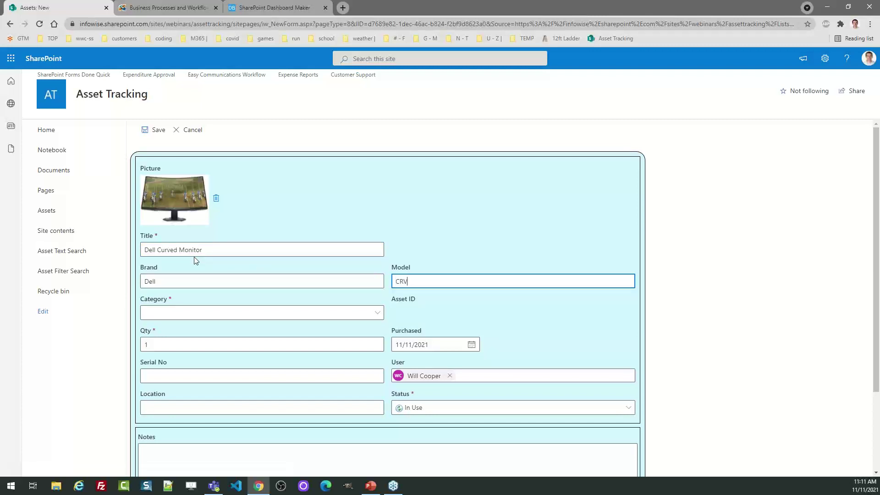
{"action": "type", "text": "-440"}
{"action": "key", "text": "Tab"}
{"action": "key", "text": "Down"}
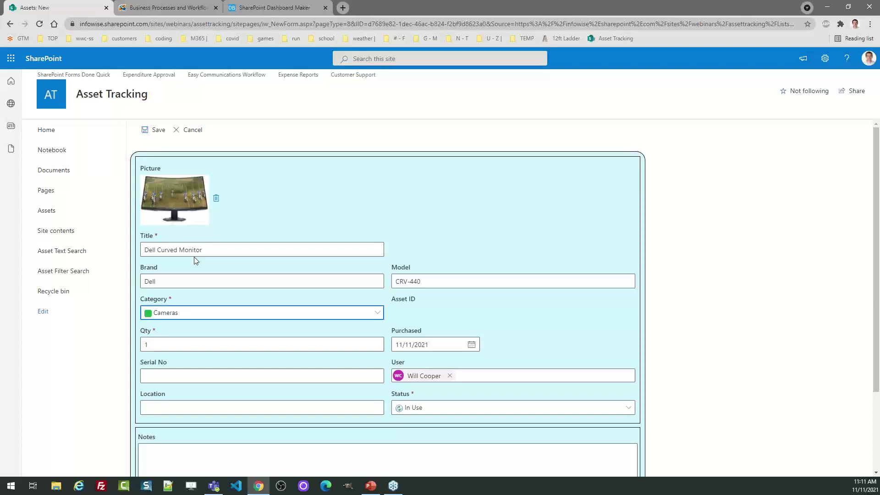
{"action": "left_click", "coordinate": [191, 312]}
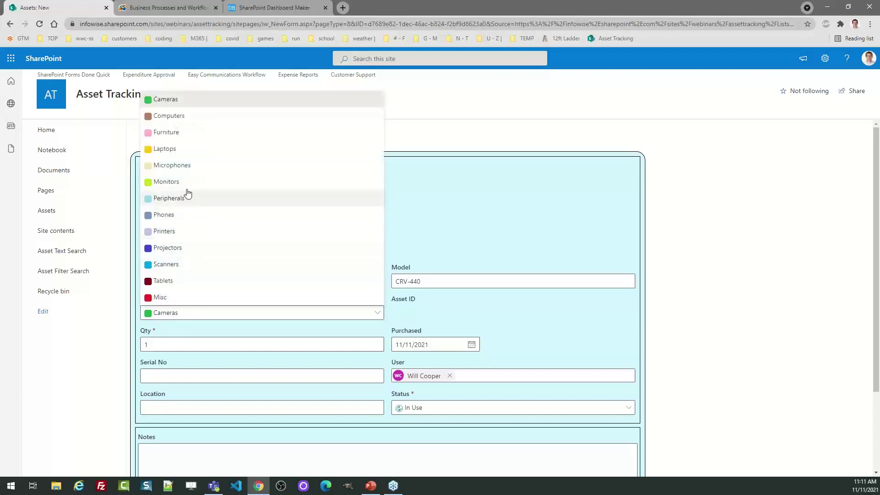
{"action": "left_click", "coordinate": [187, 183]}
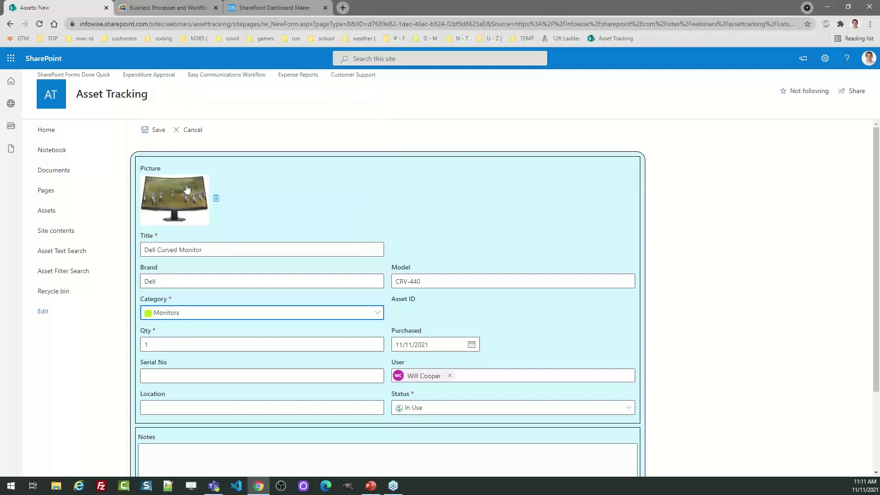
Enter the monitor's serial number and set Location to 'Main Office'
{"action": "left_click", "coordinate": [210, 371]}
{"action": "type", "text": "LKJHKJH&(*&("}
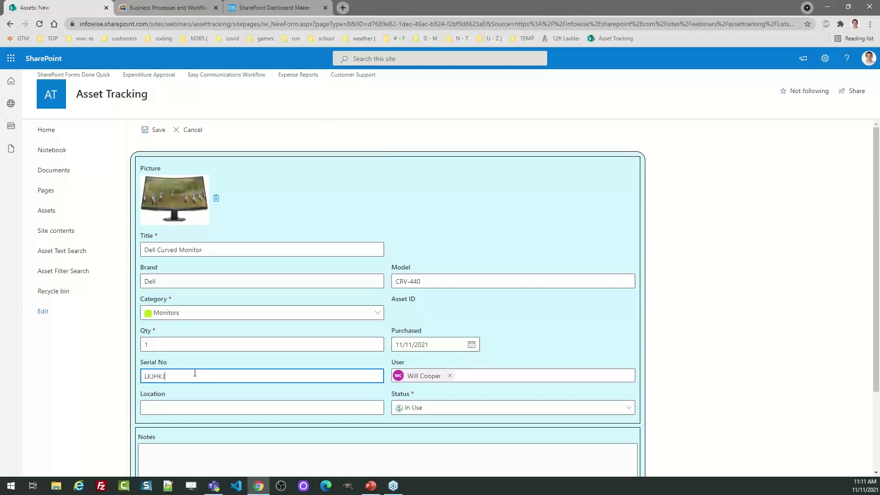
{"action": "key", "text": "BackSpace"}
{"action": "key", "text": "BackSpace"}
{"action": "key", "text": "BackSpace"}
{"action": "key", "text": "BackSpace"}
{"action": "type", "text": "78978979"}
{"action": "key", "text": "Left"}
{"action": "key", "text": "Left"}
{"action": "key", "text": "Left"}
{"action": "key", "text": "BackSpace"}
{"action": "key", "text": "Tab"}
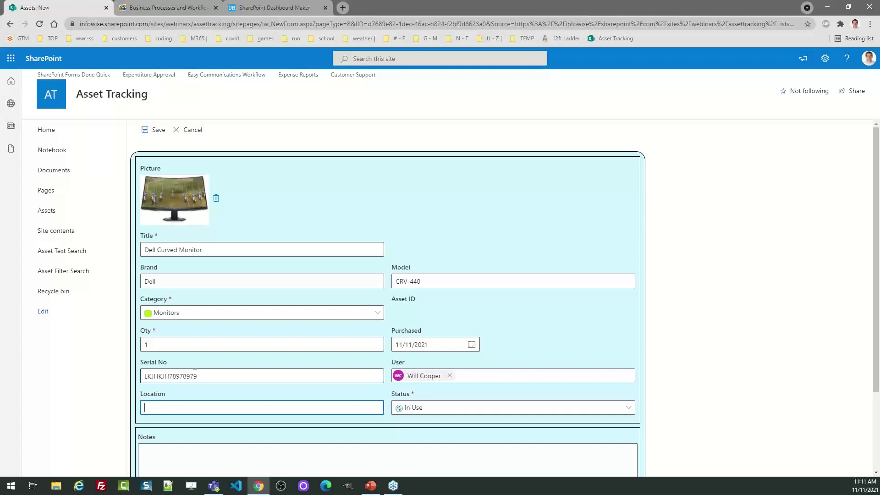
{"action": "type", "text": "MAIN OFFICE"}
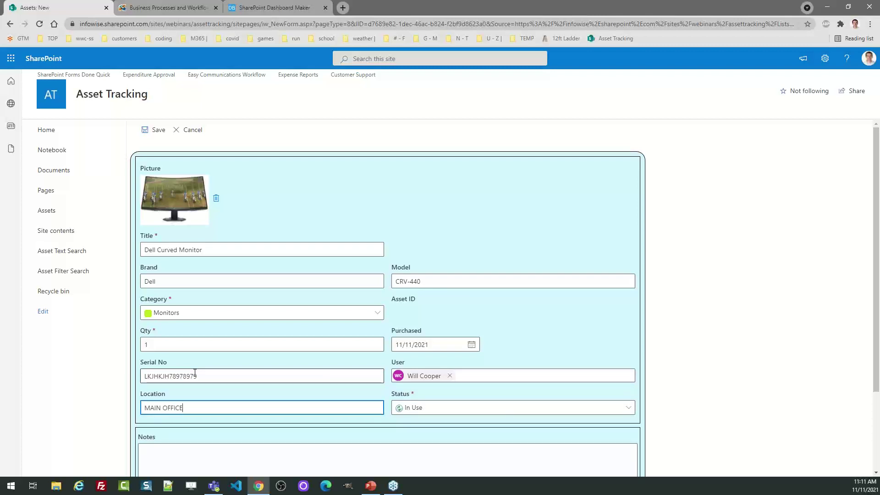
{"action": "key", "text": "BackSpace"}
{"action": "key", "text": "BackSpace"}
{"action": "key", "text": "BackSpace"}
{"action": "key", "text": "BackSpace"}
{"action": "key", "text": "BackSpace"}
{"action": "key", "text": "BackSpace"}
{"action": "key", "text": "BackSpace"}
{"action": "key", "text": "BackSpace"}
{"action": "type", "text": "in Office"}
{"action": "key", "text": "Tab"}
Add the note 'My new monitor' and save the Dell Curved Monitor asset
{"action": "left_click_drag", "start_coordinate": [862, 300], "coordinate": [790, 367]}
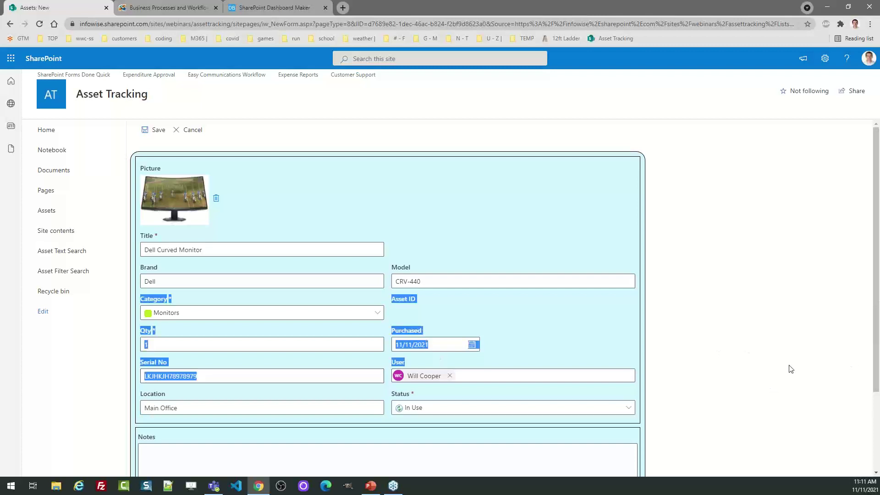
{"action": "scroll", "coordinate": [876, 397], "scroll_direction": "down", "scroll_amount": 3}
{"action": "left_click", "coordinate": [382, 362]}
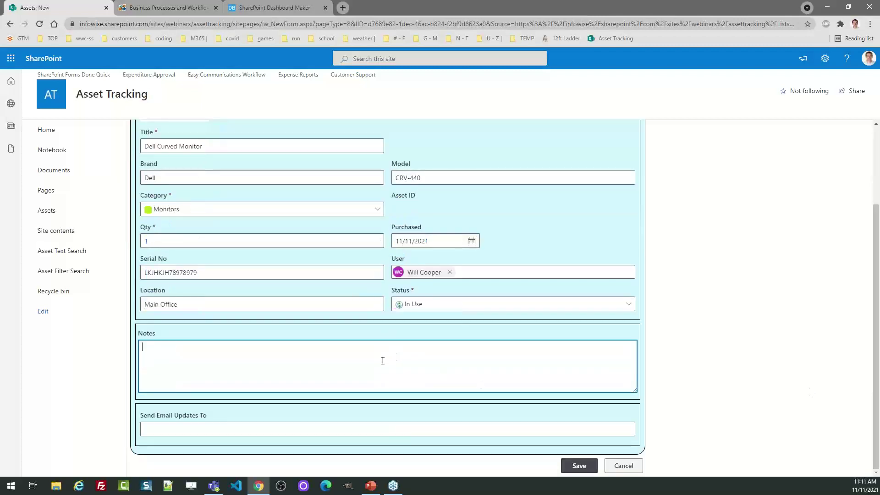
{"action": "type", "text": "My new monitor"}
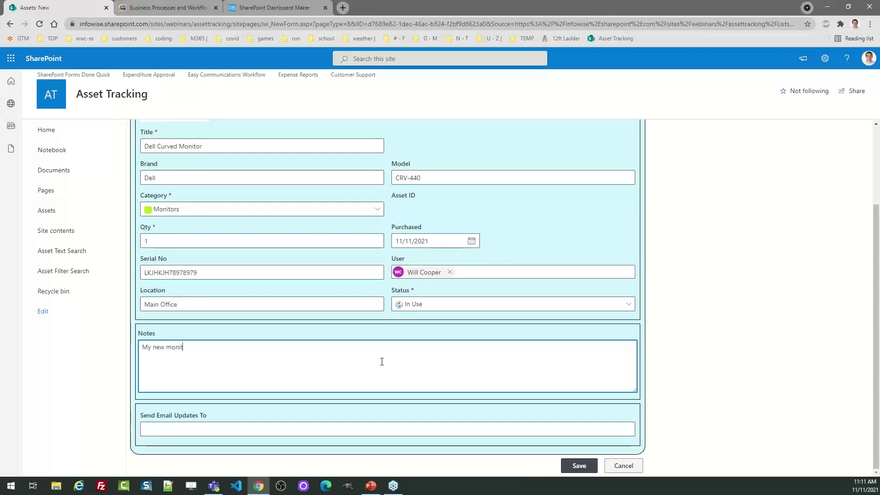
{"action": "left_click", "coordinate": [578, 466]}
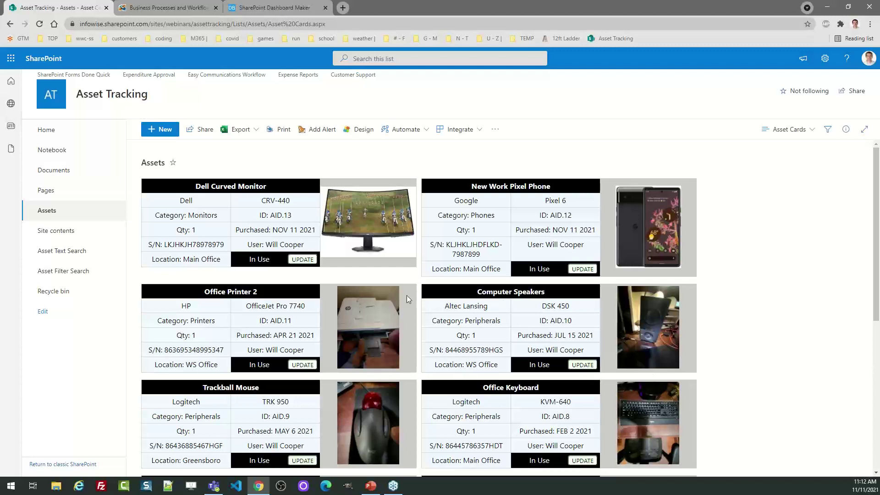
Open New Work Pixel Phone for editing and check it in
{"action": "left_click", "coordinate": [582, 270]}
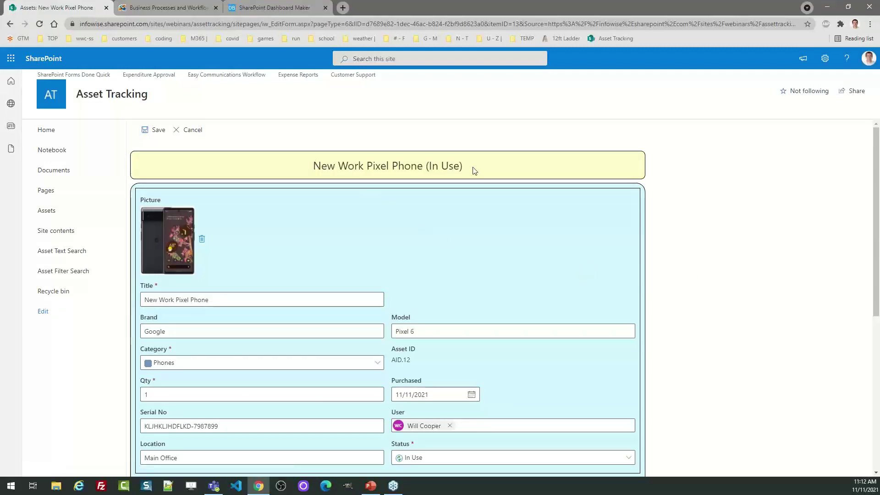
{"action": "left_click_drag", "start_coordinate": [472, 168], "coordinate": [321, 169]}
{"action": "left_click", "coordinate": [458, 168]}
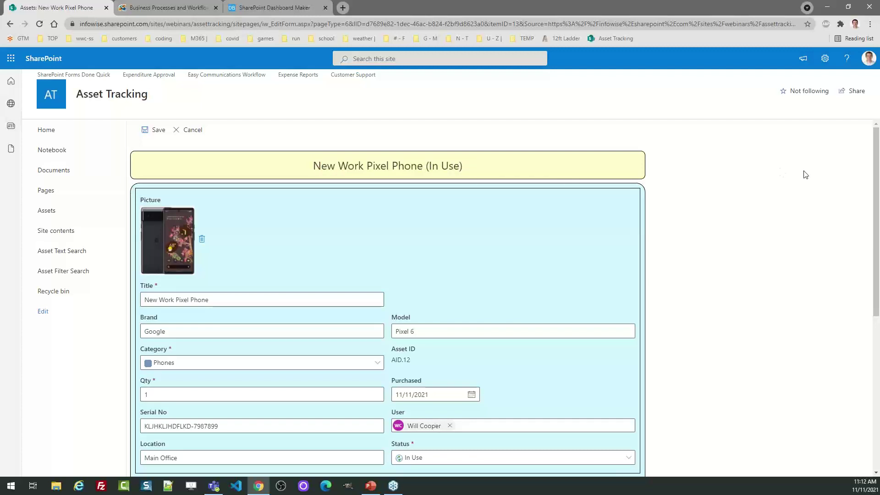
{"action": "left_click_drag", "start_coordinate": [877, 153], "coordinate": [878, 179]}
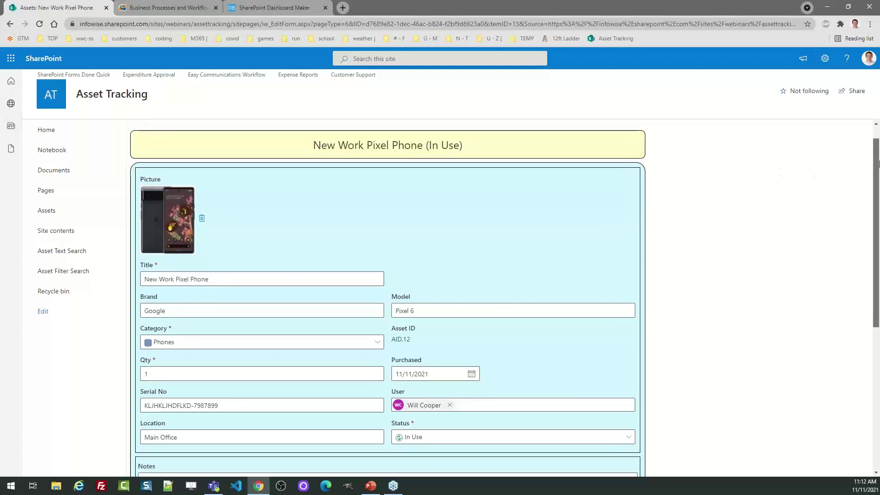
{"action": "scroll", "coordinate": [555, 326], "scroll_direction": "down", "scroll_amount": 5}
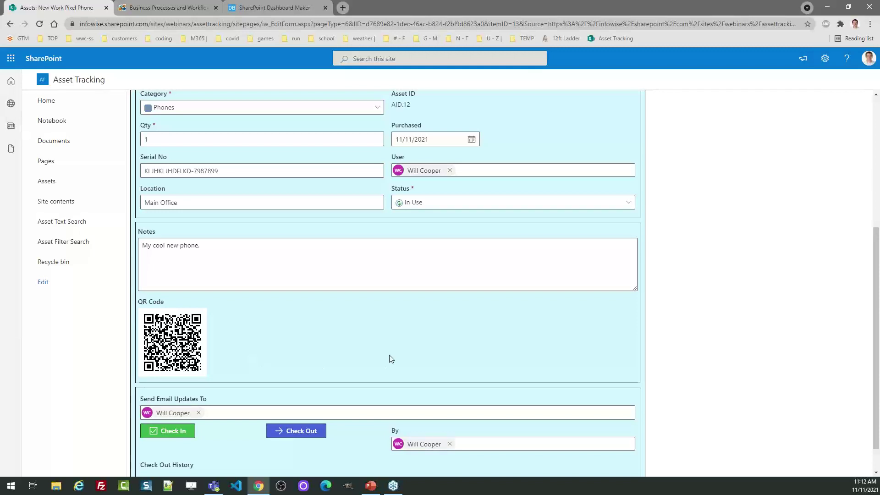
{"action": "left_click_drag", "start_coordinate": [876, 303], "coordinate": [879, 356]}
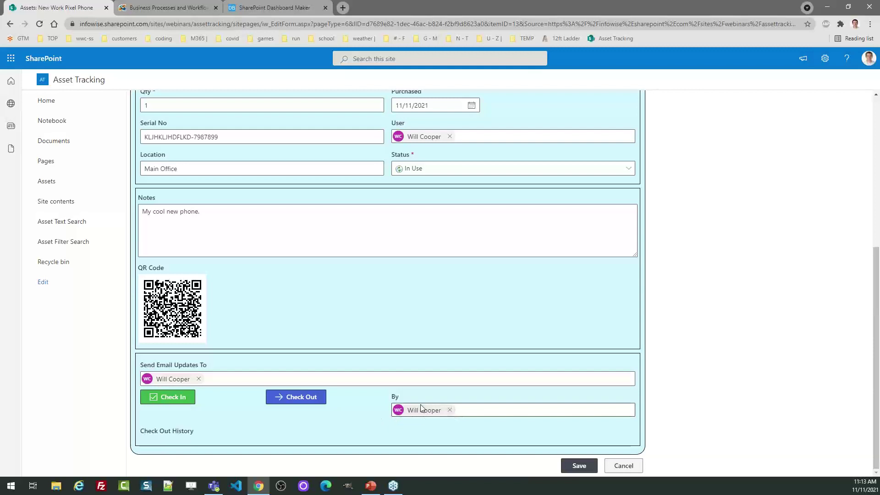
{"action": "left_click", "coordinate": [166, 396]}
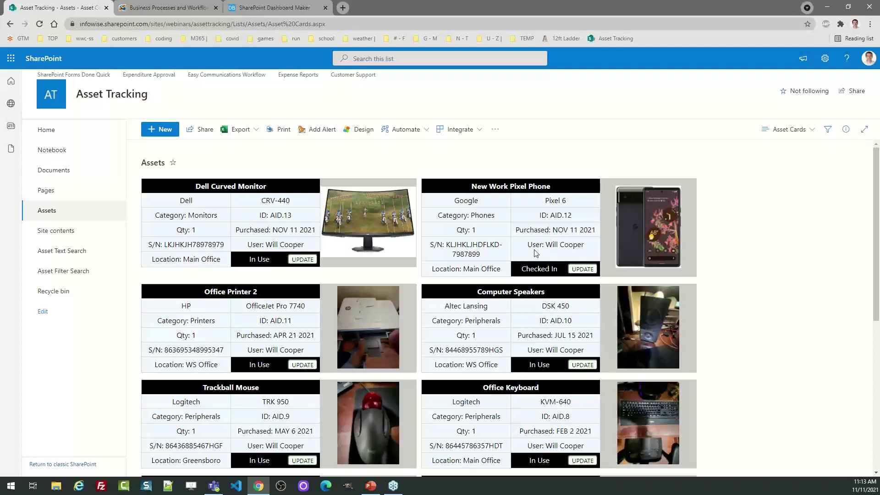
Reopen New Work Pixel Phone and check it out
{"action": "left_click_drag", "start_coordinate": [563, 270], "coordinate": [527, 266]}
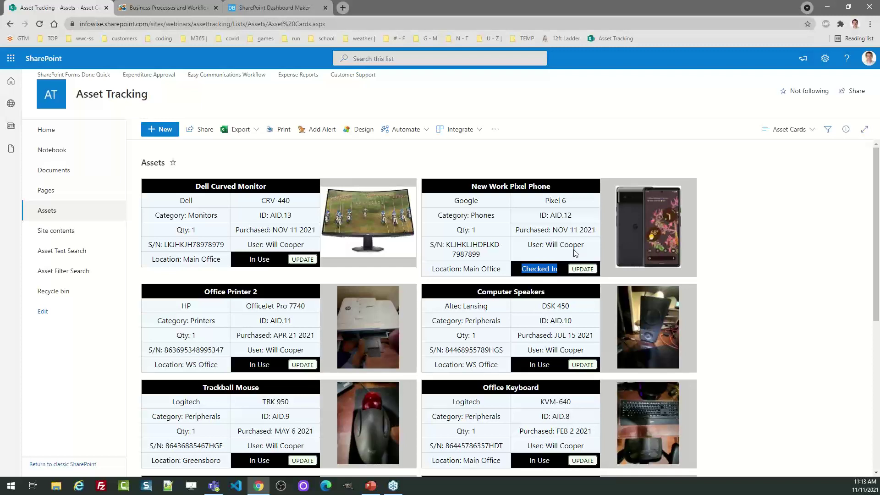
{"action": "left_click", "coordinate": [588, 271]}
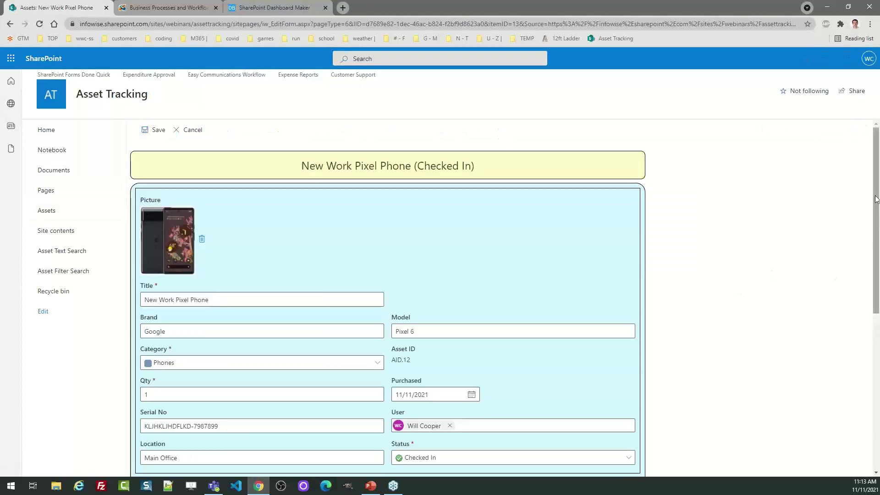
{"action": "scroll", "coordinate": [878, 257], "scroll_direction": "down", "scroll_amount": 4}
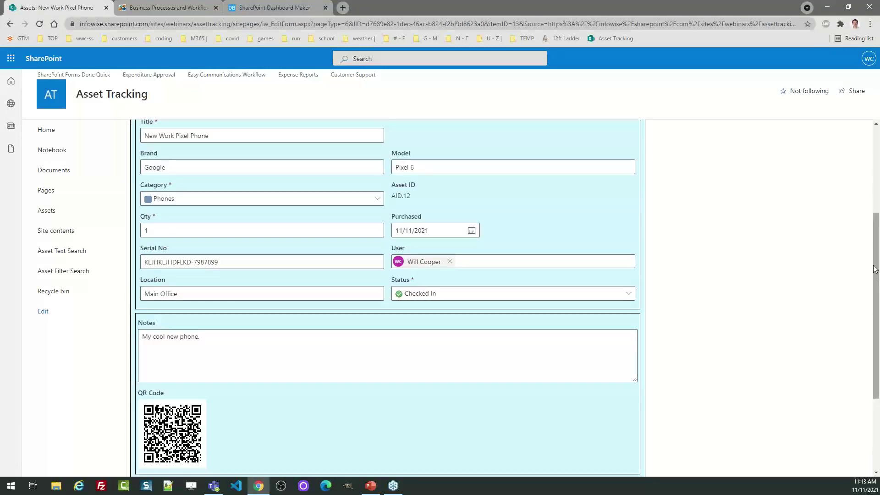
{"action": "scroll", "coordinate": [878, 309], "scroll_direction": "down", "scroll_amount": 3}
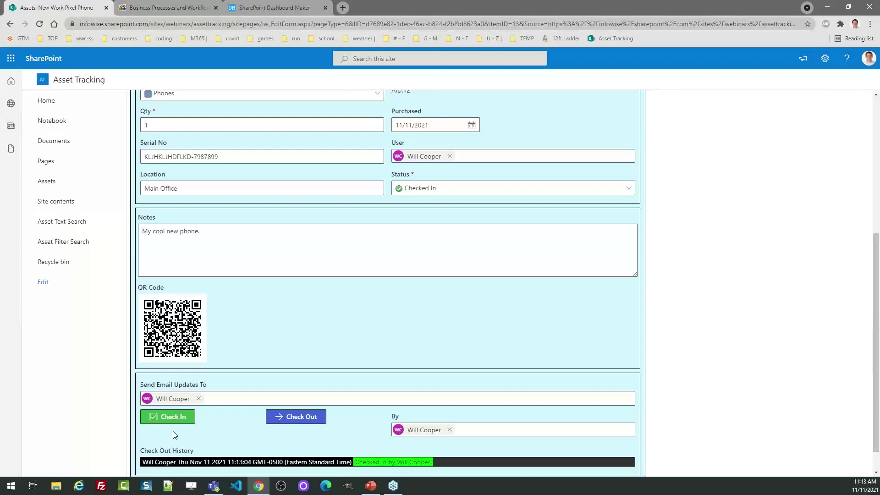
{"action": "left_click", "coordinate": [310, 419]}
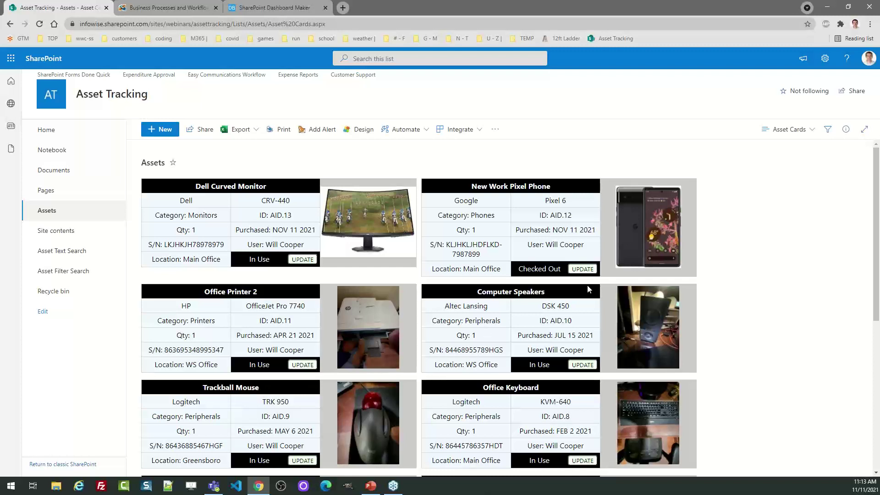
Reopen the Pixel phone to review its check-in/out history, then close without saving
{"action": "left_click", "coordinate": [579, 270]}
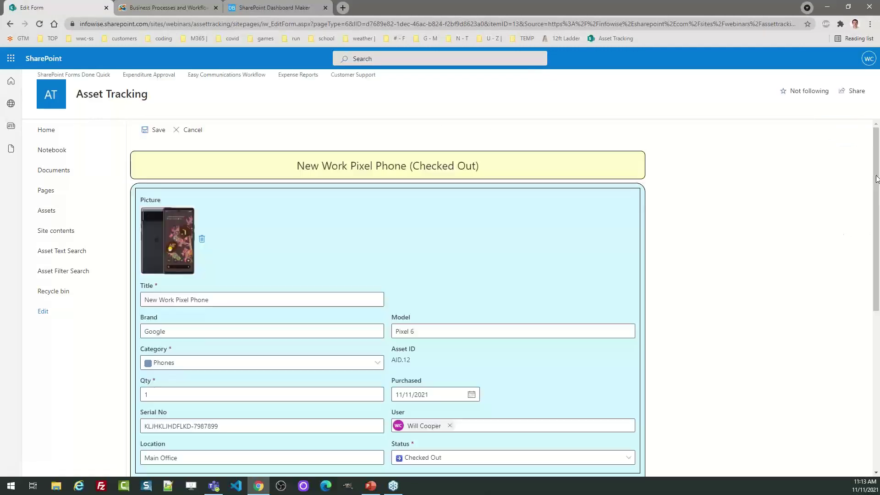
{"action": "left_click_drag", "start_coordinate": [877, 179], "coordinate": [876, 330]}
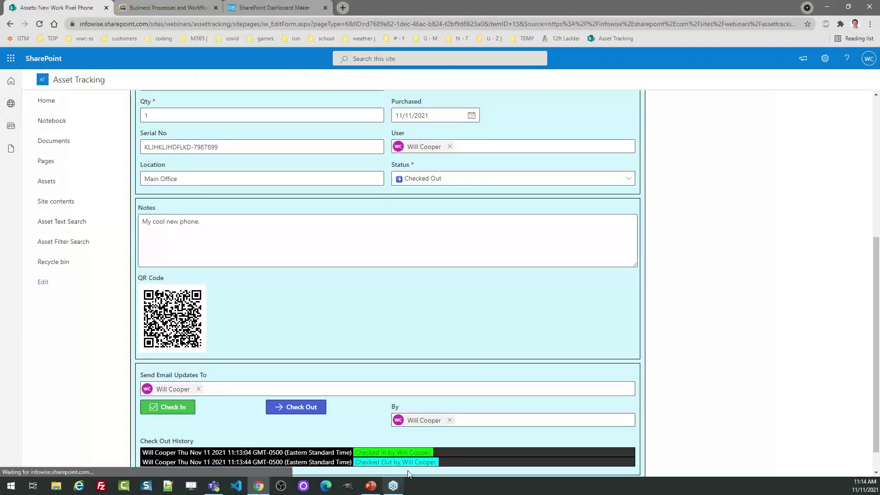
{"action": "left_click_drag", "start_coordinate": [876, 330], "coordinate": [878, 349]}
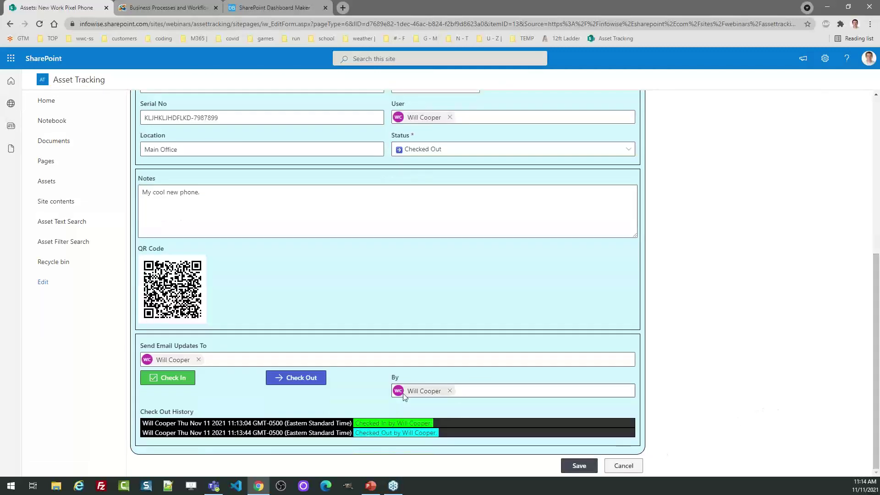
{"action": "left_click", "coordinate": [624, 466]}
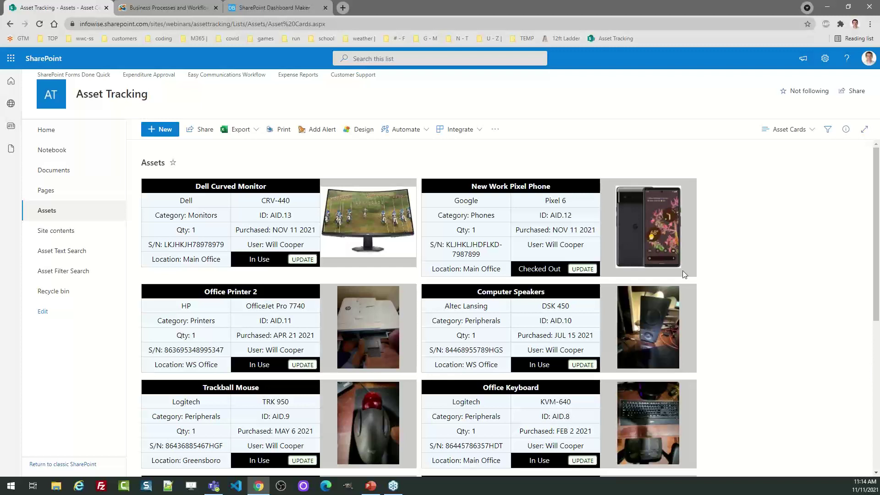
Switch the Assets list to the QR Code Print view and preview its print template
{"action": "left_click", "coordinate": [798, 131]}
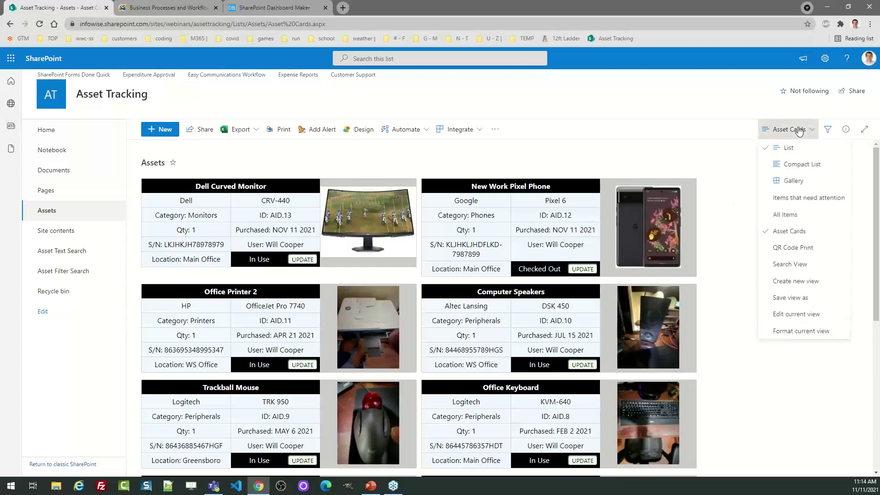
{"action": "left_click", "coordinate": [800, 248]}
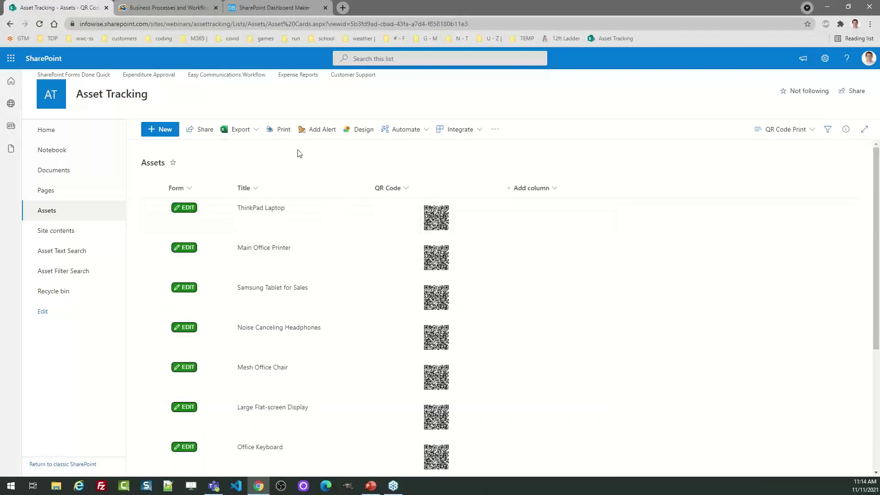
{"action": "left_click", "coordinate": [284, 130]}
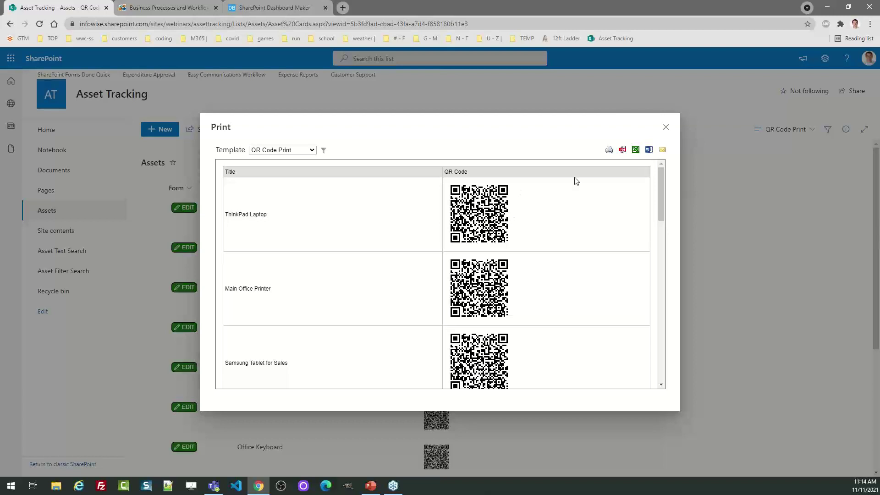
{"action": "left_click", "coordinate": [665, 128]}
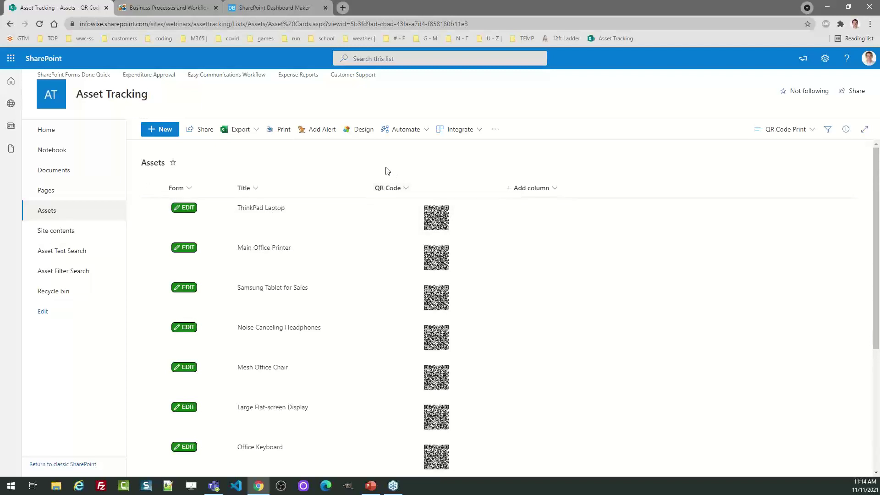
Switch the Assets list back to the All Items view, then return to the browser
{"action": "left_click", "coordinate": [784, 132]}
{"action": "left_click", "coordinate": [790, 216]}
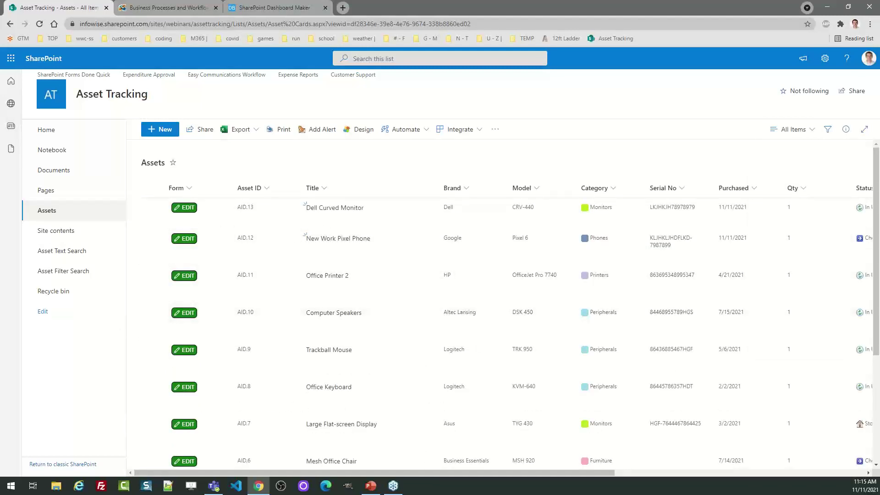
{"action": "key", "text": "super+e"}
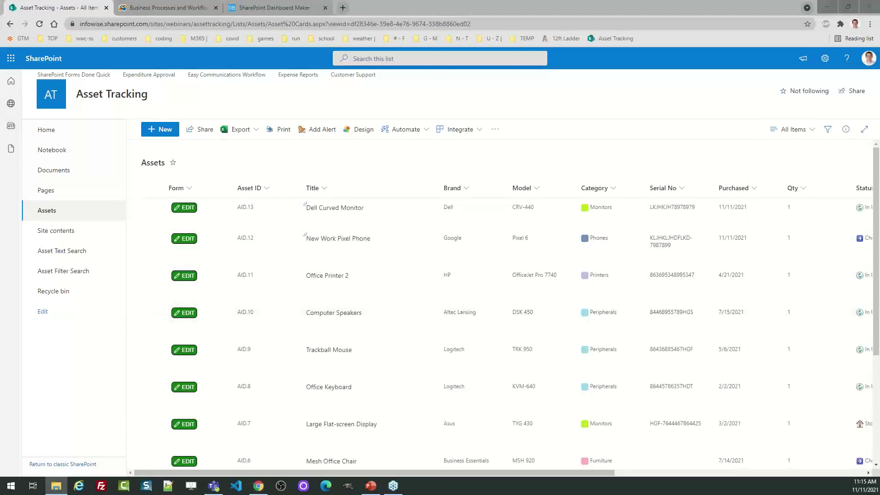
{"action": "key", "text": "alt+Tab"}
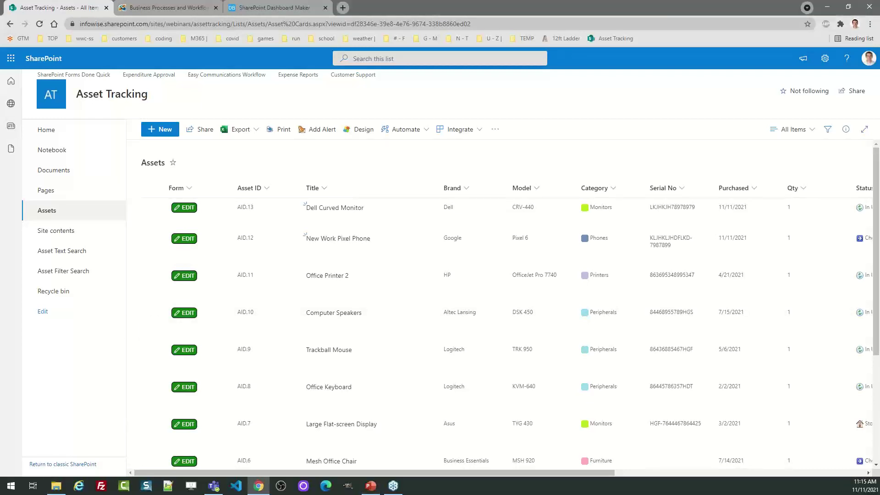
Switch to Paint to show the email-example.png sample update e-mail for the ThinkPad Laptop
{"action": "key", "text": "alt+Tab"}
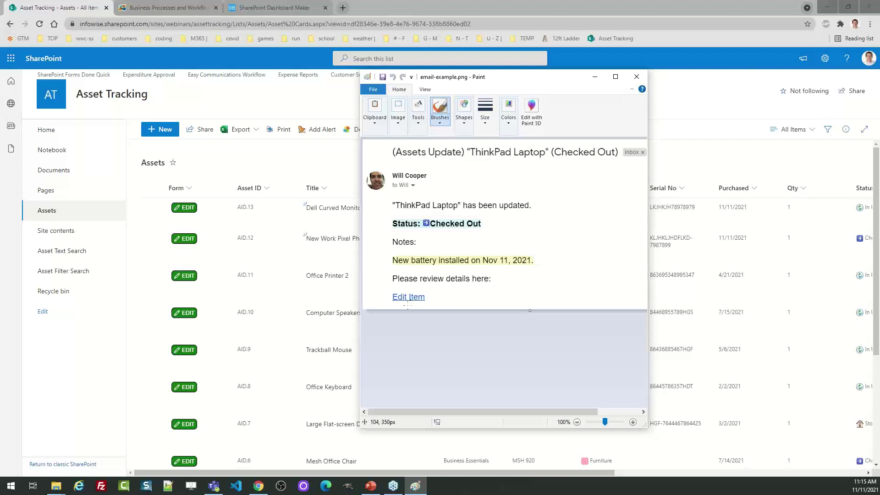
Close the Paint image and go to the Asset Filter Search page
{"action": "left_click", "coordinate": [631, 80]}
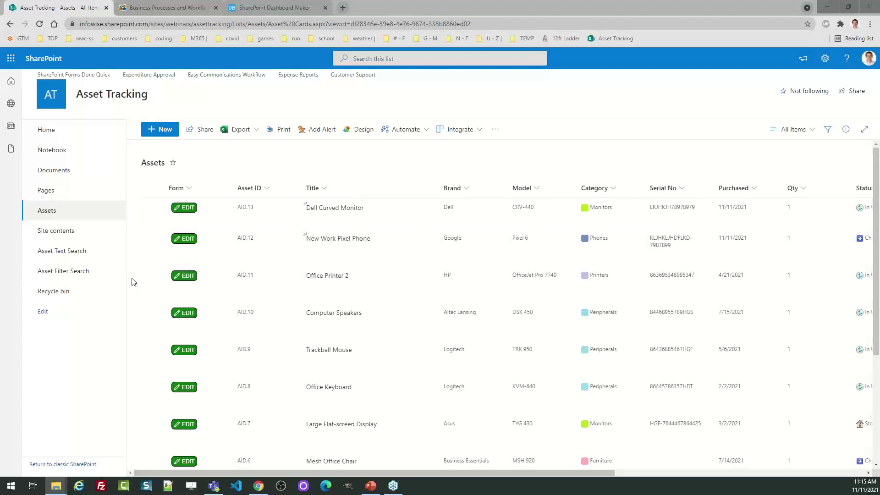
{"action": "left_click", "coordinate": [73, 271]}
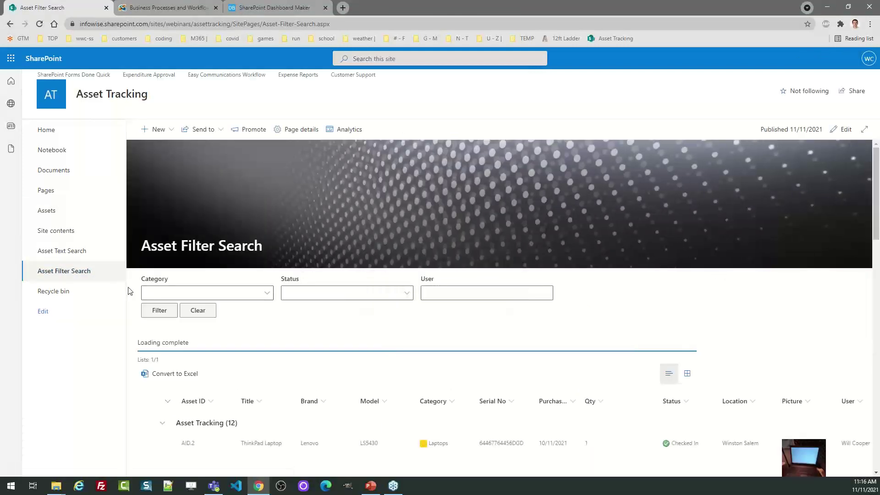
On the Asset Text Search page, search for 'pixe', then switch to advanced search mode
{"action": "left_click", "coordinate": [81, 251]}
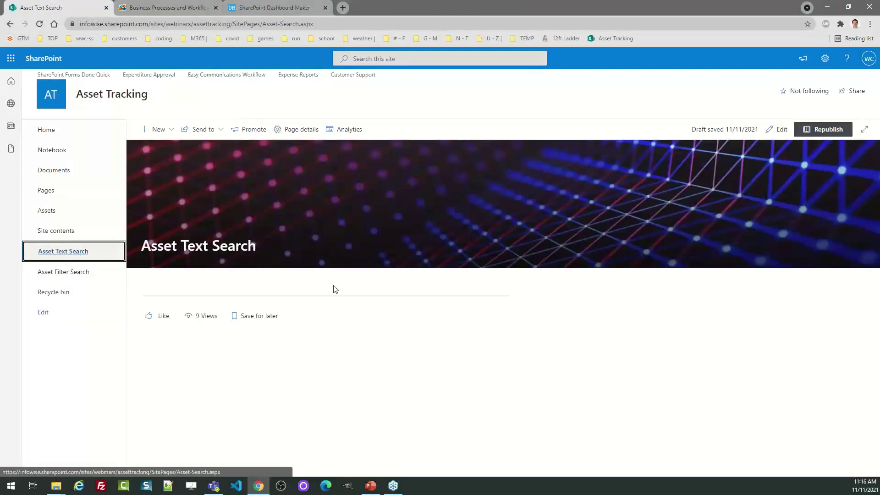
{"action": "left_click", "coordinate": [218, 279]}
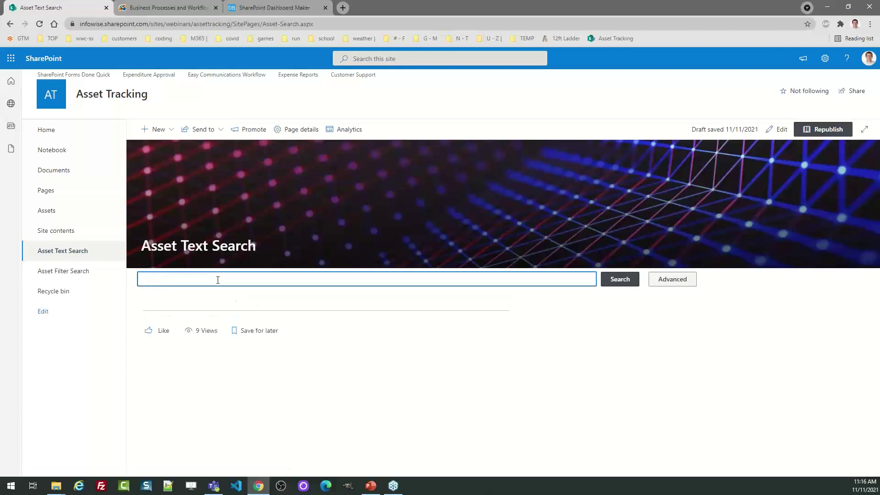
{"action": "type", "text": "pixel"}
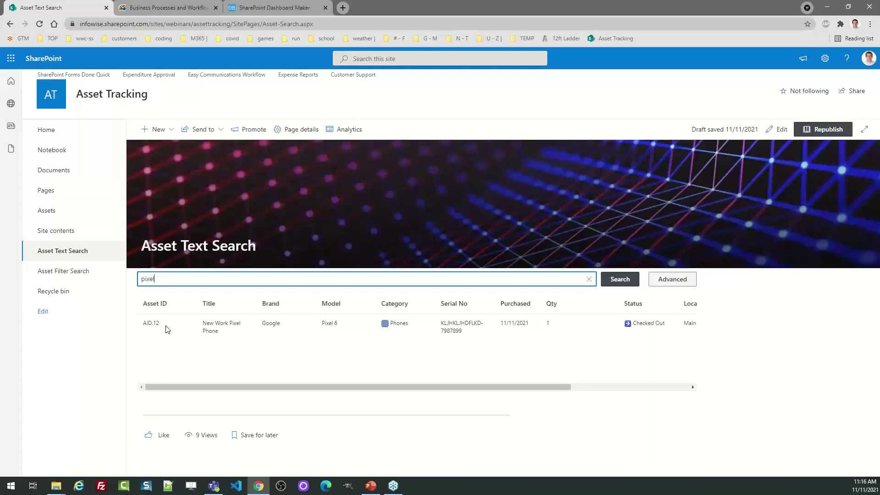
{"action": "left_click", "coordinate": [660, 280]}
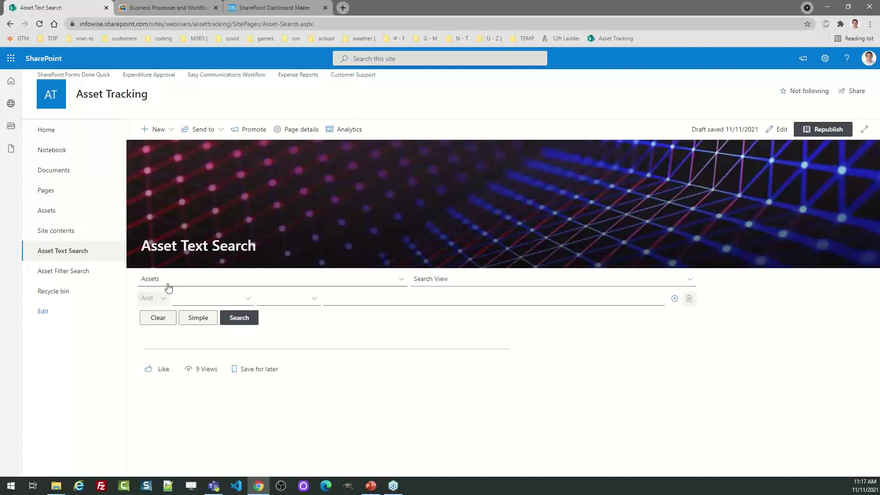
Filter Asset Filter Search by the Monitors category, review the results, then clear the filter
{"action": "left_click", "coordinate": [68, 274]}
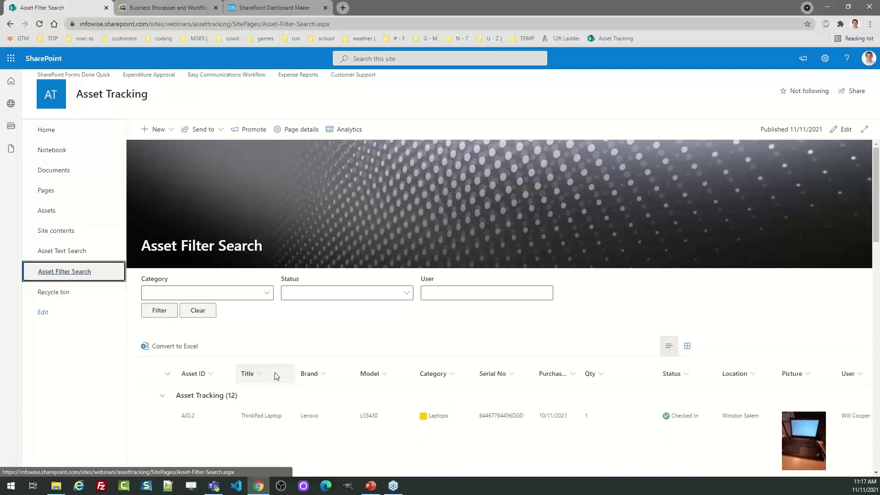
{"action": "left_click", "coordinate": [266, 295]}
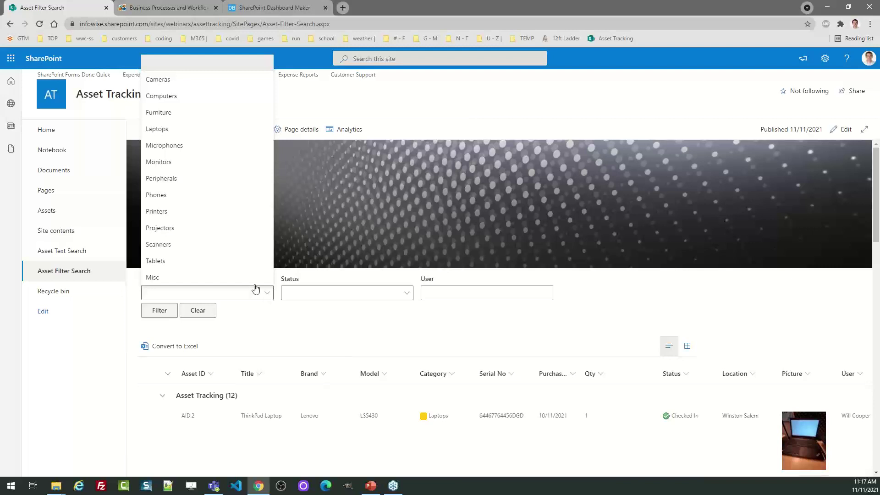
{"action": "left_click", "coordinate": [169, 164]}
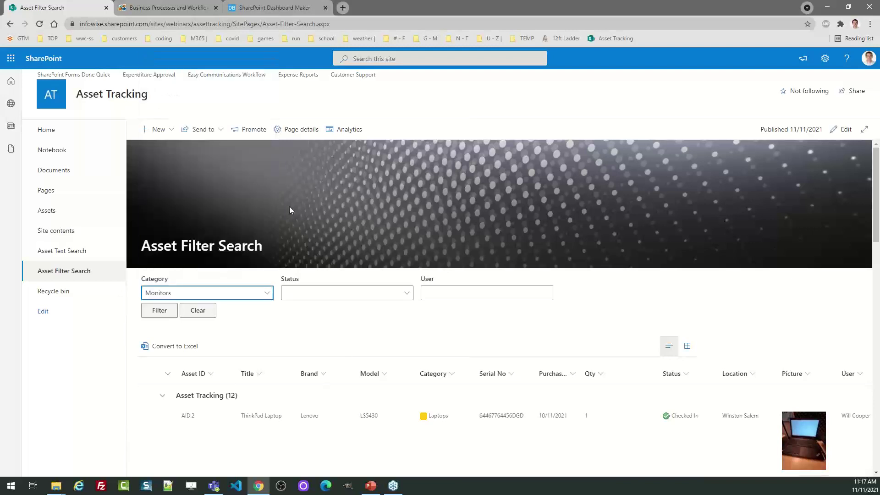
{"action": "left_click_drag", "start_coordinate": [877, 239], "coordinate": [876, 215]}
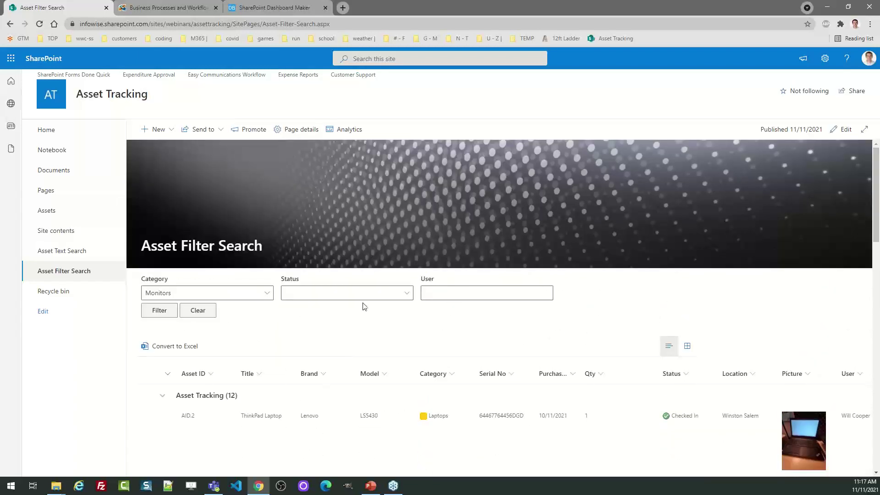
{"action": "left_click", "coordinate": [164, 313]}
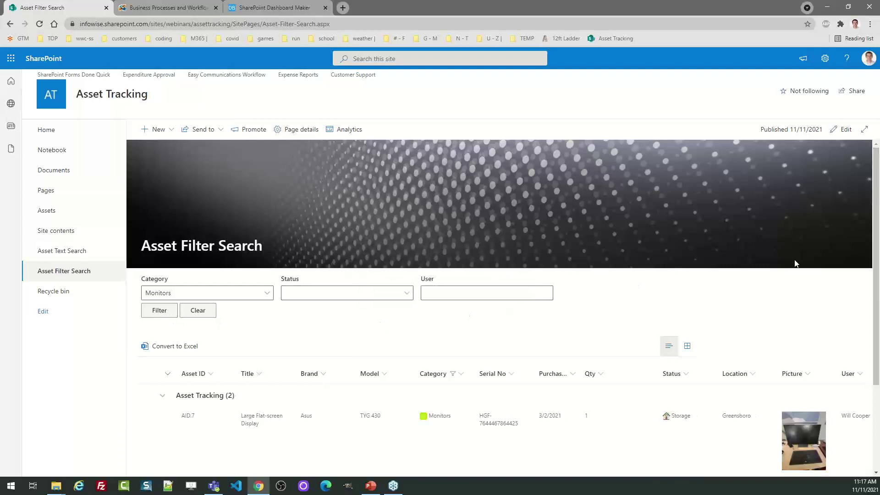
{"action": "scroll", "coordinate": [872, 317], "scroll_direction": "down", "scroll_amount": 3}
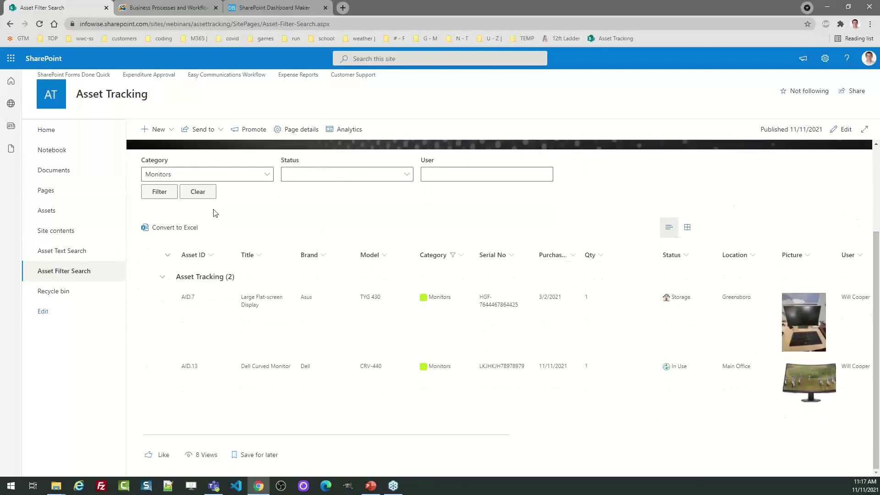
{"action": "left_click", "coordinate": [198, 192]}
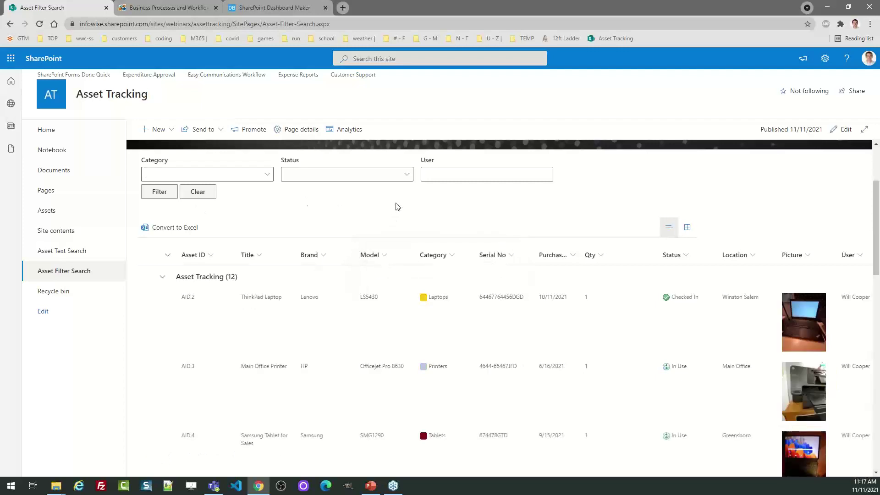
Filter assets by Checked Out status, clear the filter, and return to the Assets list
{"action": "left_click", "coordinate": [404, 179]}
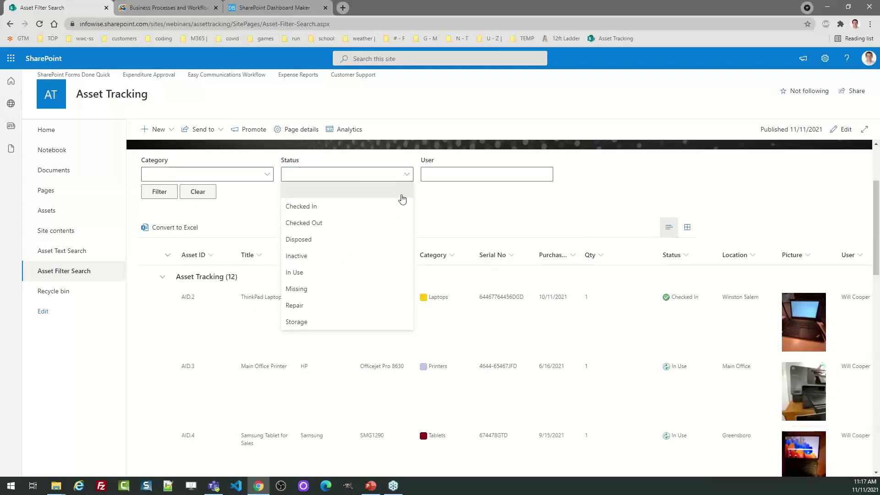
{"action": "left_click", "coordinate": [357, 223]}
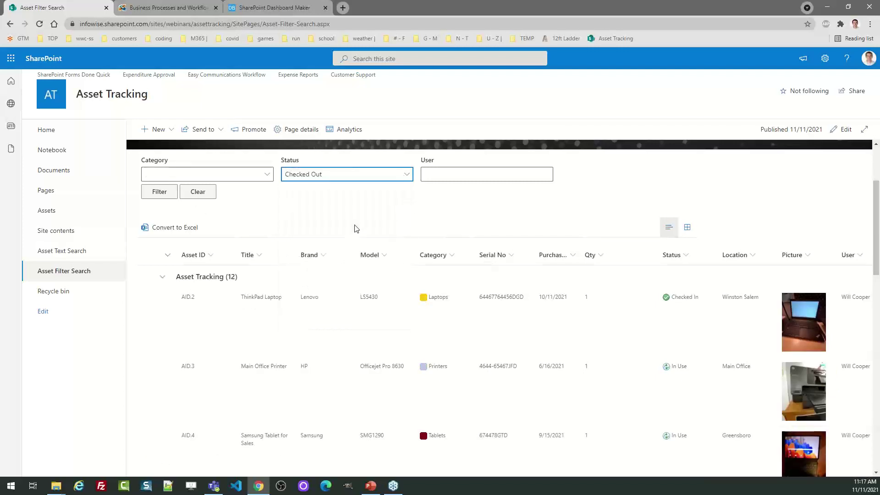
{"action": "left_click", "coordinate": [161, 192]}
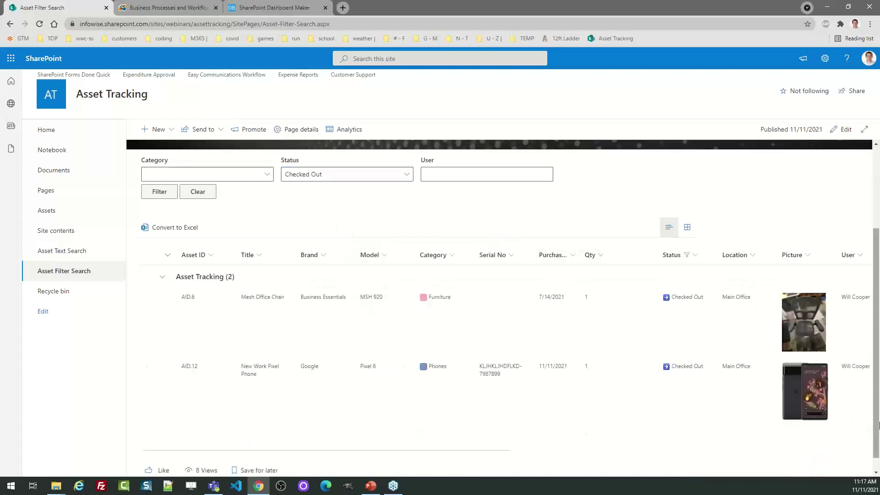
{"action": "scroll", "coordinate": [870, 329], "scroll_direction": "up", "scroll_amount": 2}
{"action": "scroll", "coordinate": [870, 329], "scroll_direction": "up", "scroll_amount": 1}
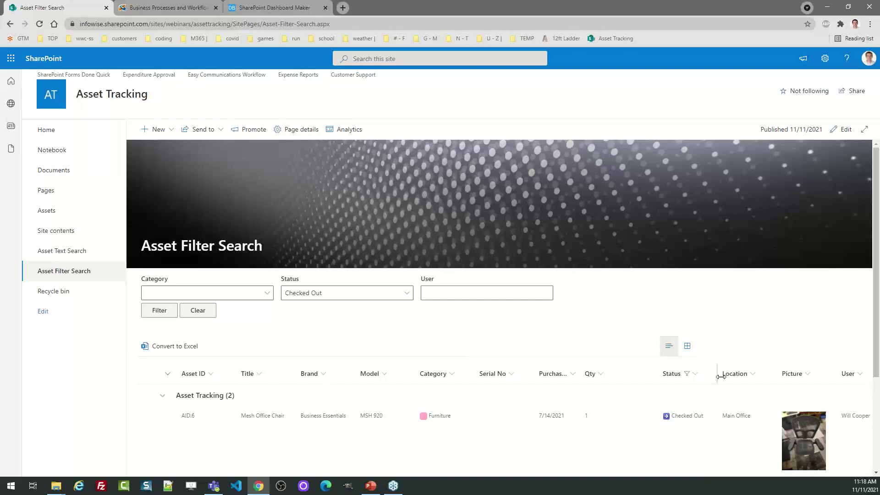
{"action": "left_click", "coordinate": [199, 311]}
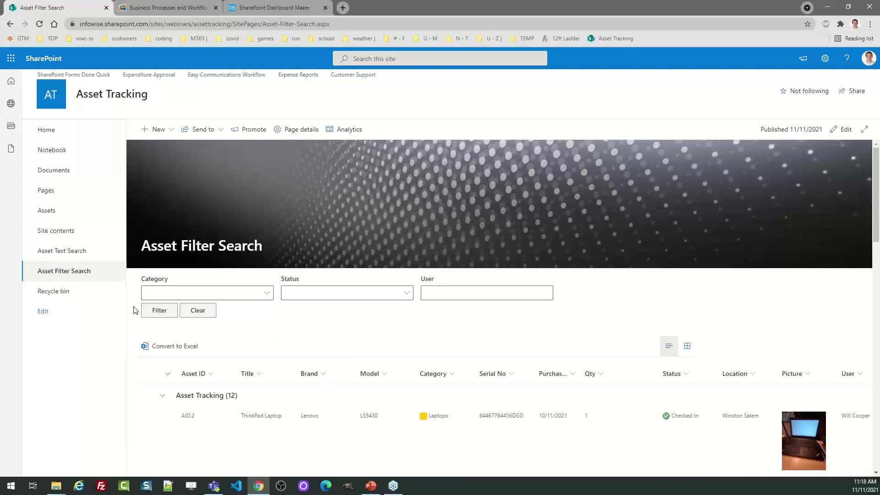
{"action": "left_click", "coordinate": [47, 212]}
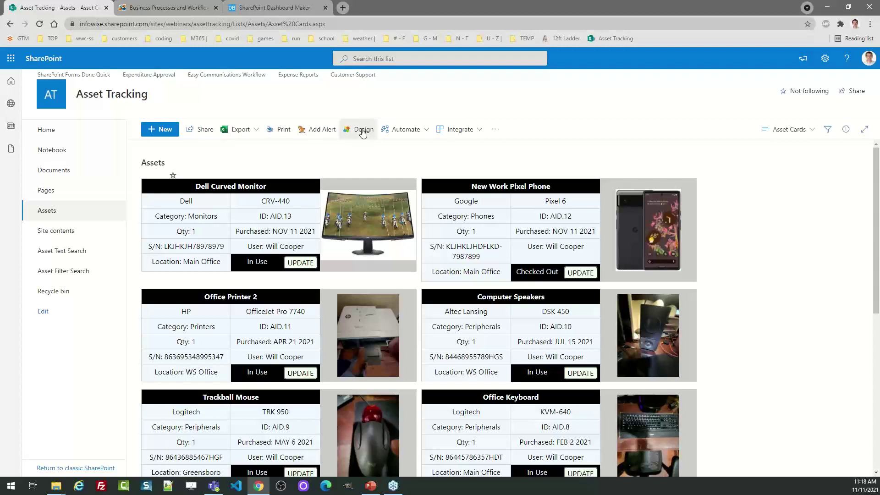
Open the Infowise Ultimate Forms settings from Design on the Assets list toolbar
{"action": "left_click", "coordinate": [362, 131]}
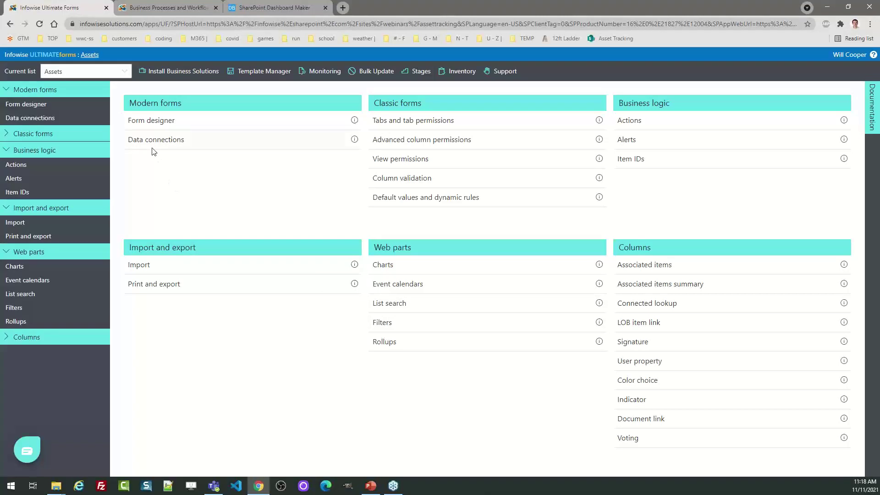
In the Assets form designer, give the [Title] ([Status]) header's Style 1 a light green background
{"action": "left_click", "coordinate": [147, 121]}
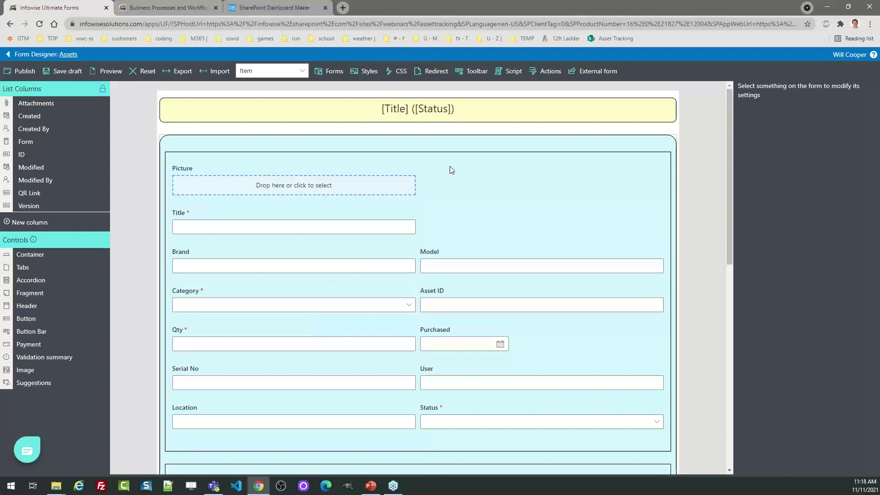
{"action": "left_click", "coordinate": [466, 142]}
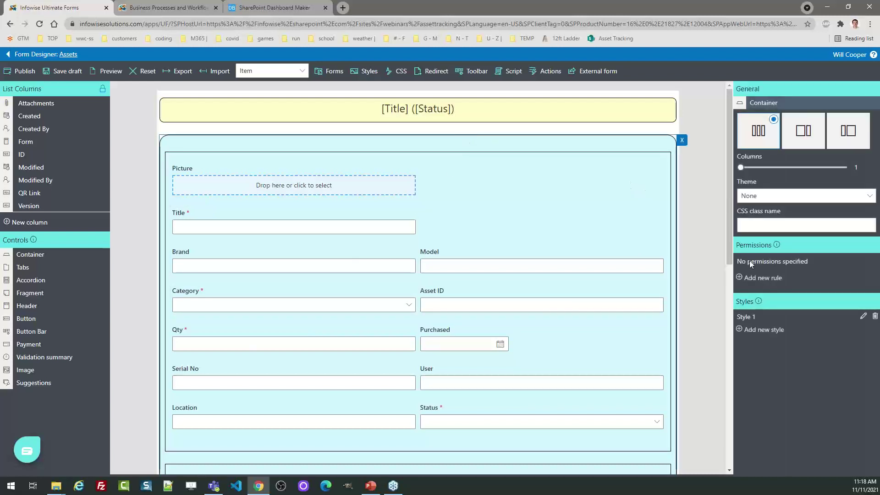
{"action": "left_click", "coordinate": [624, 110]}
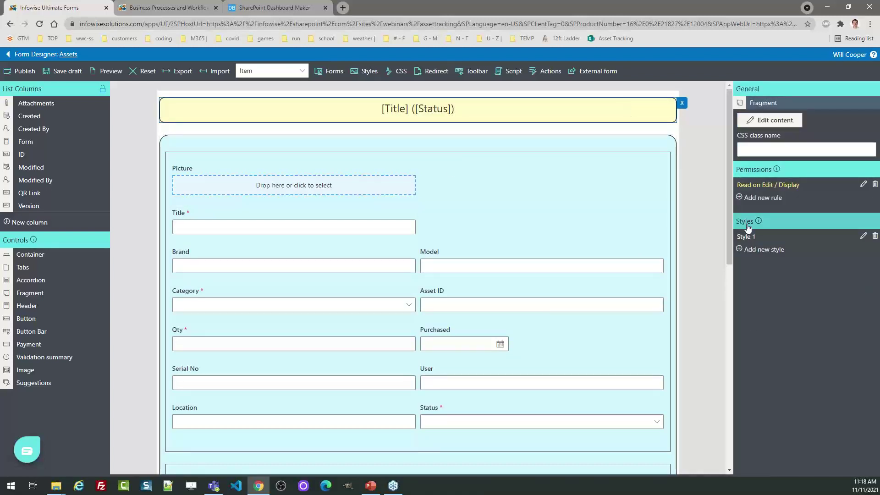
{"action": "left_click", "coordinate": [863, 237]}
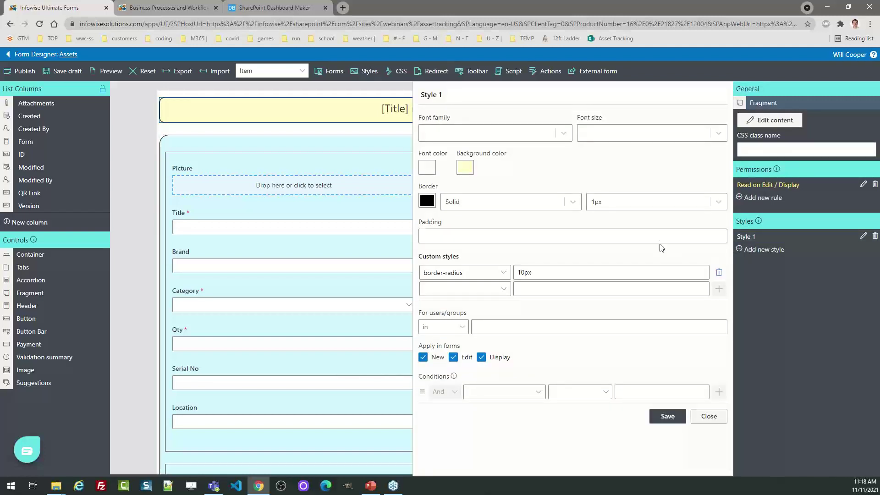
{"action": "left_click", "coordinate": [465, 168]}
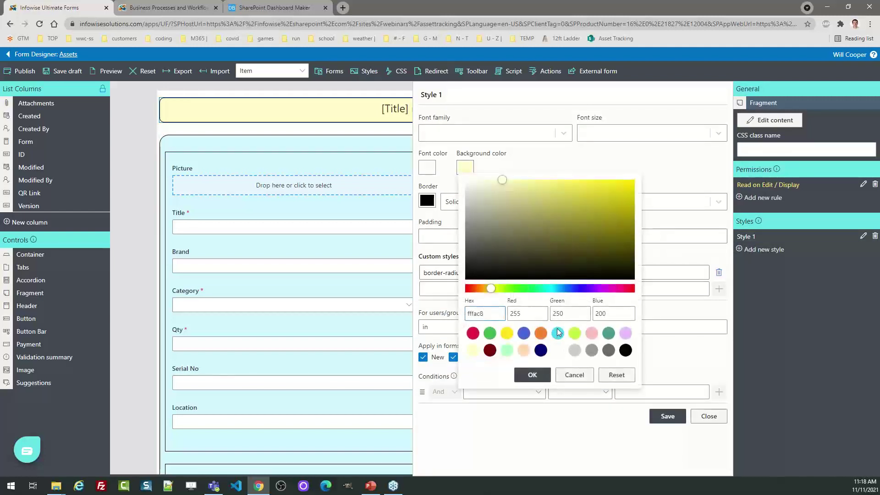
{"action": "left_click", "coordinate": [506, 351]}
{"action": "left_click", "coordinate": [531, 375]}
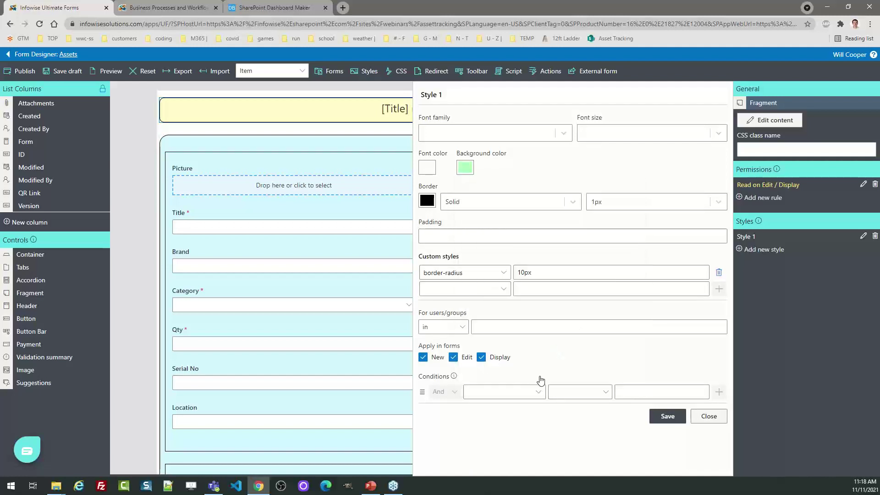
{"action": "left_click", "coordinate": [664, 424]}
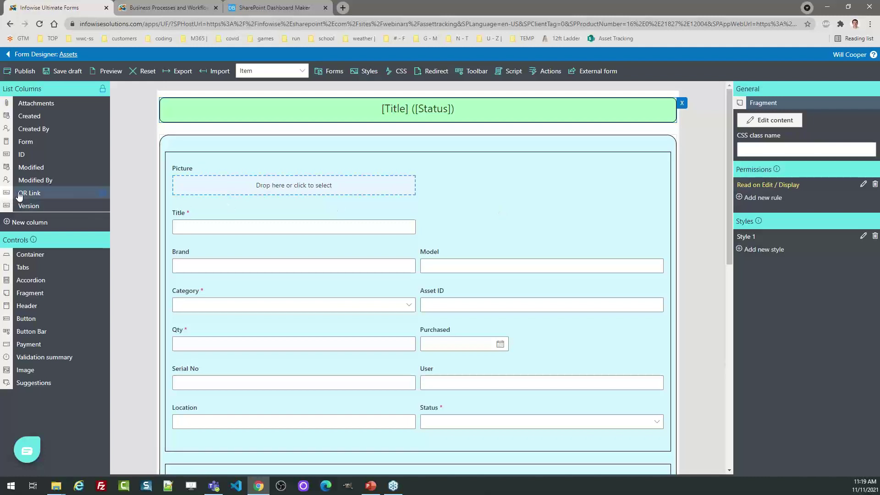
Add the QR Link field beside Title and set the outer container to 3 columns
{"action": "left_click_drag", "start_coordinate": [29, 193], "coordinate": [476, 243]}
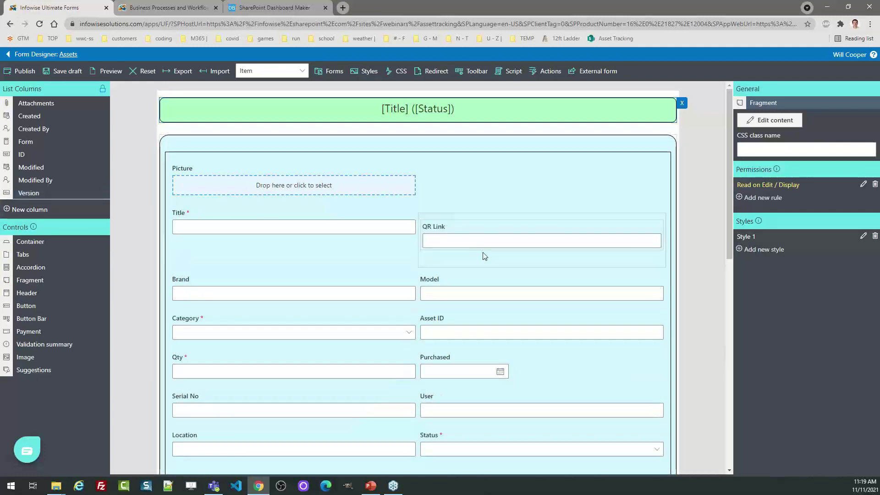
{"action": "left_click", "coordinate": [465, 233]}
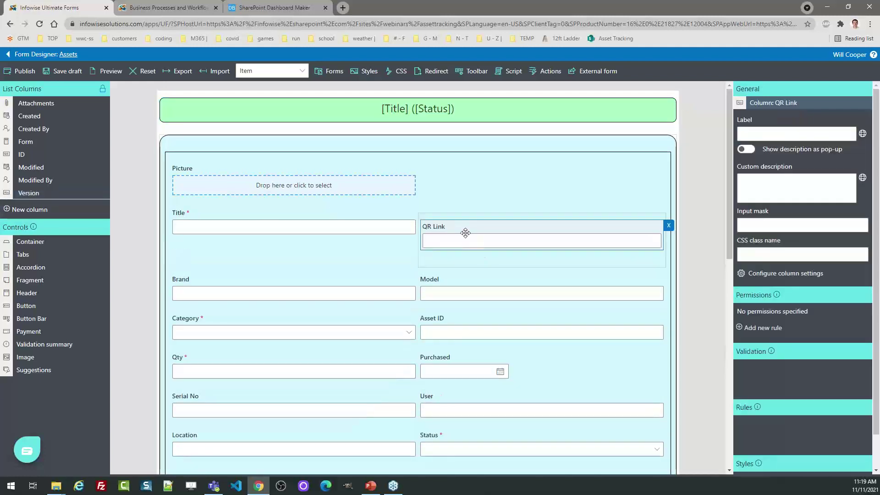
{"action": "left_click", "coordinate": [431, 156]}
{"action": "left_click_drag", "start_coordinate": [776, 168], "coordinate": [804, 168]}
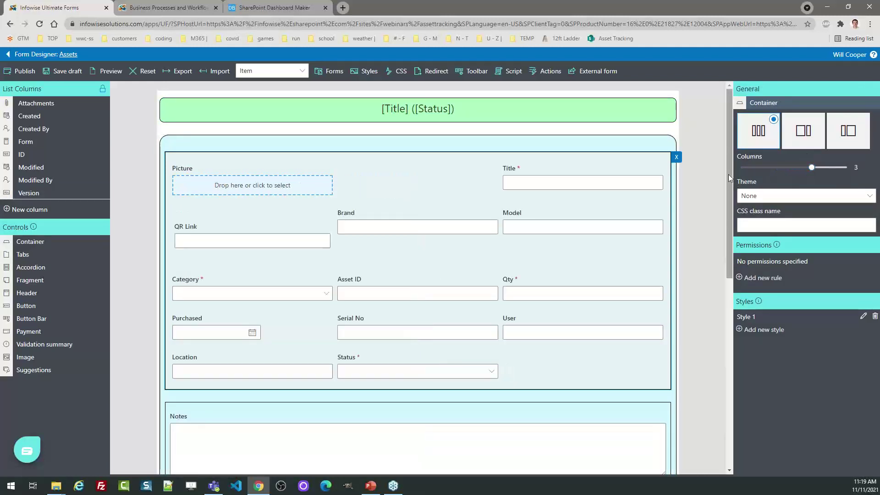
{"action": "left_click_drag", "start_coordinate": [727, 175], "coordinate": [742, 339]}
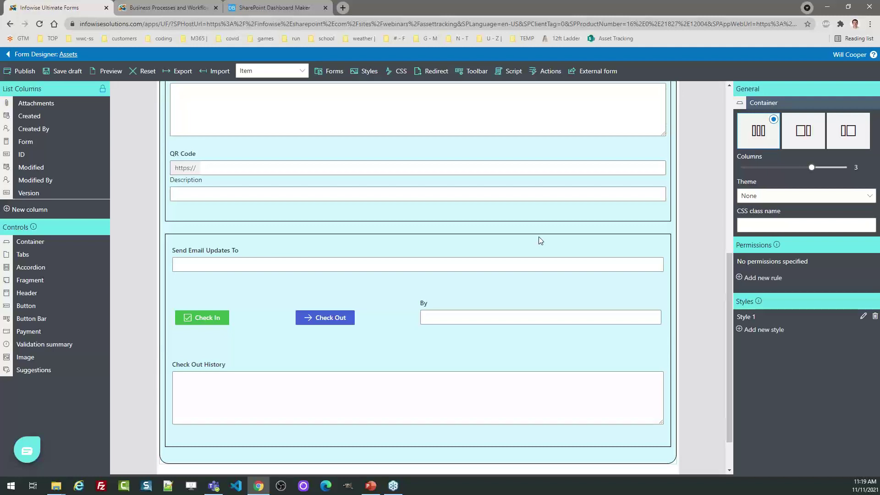
Review the Check Out History Read permission rule, then inspect the Check In button's settings
{"action": "left_click", "coordinate": [539, 237]}
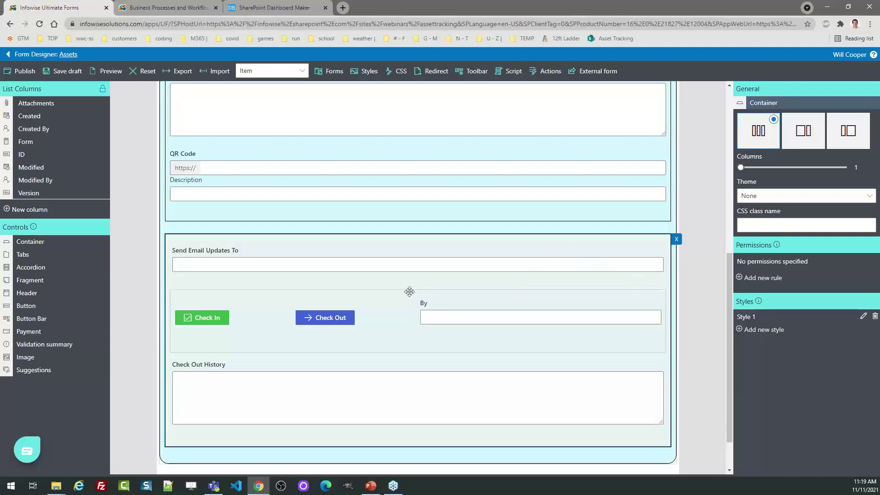
{"action": "left_click", "coordinate": [417, 365]}
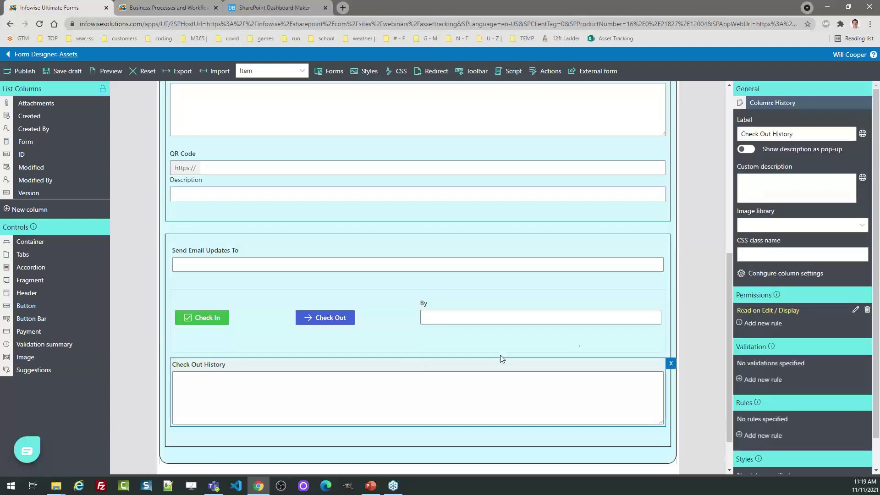
{"action": "left_click", "coordinate": [856, 311]}
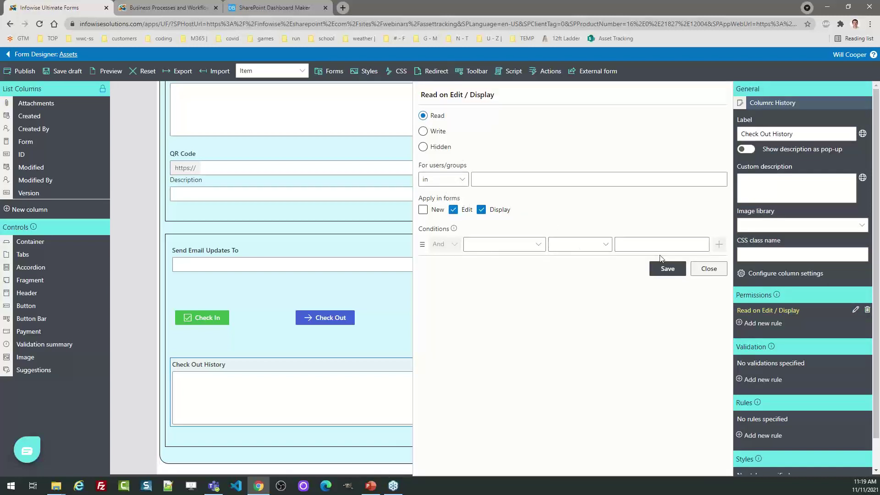
{"action": "left_click", "coordinate": [708, 269]}
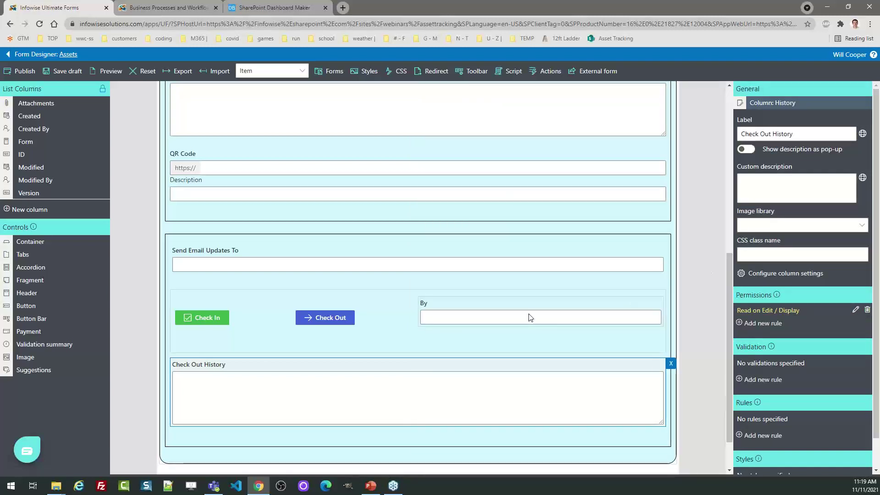
{"action": "left_click", "coordinate": [239, 319]}
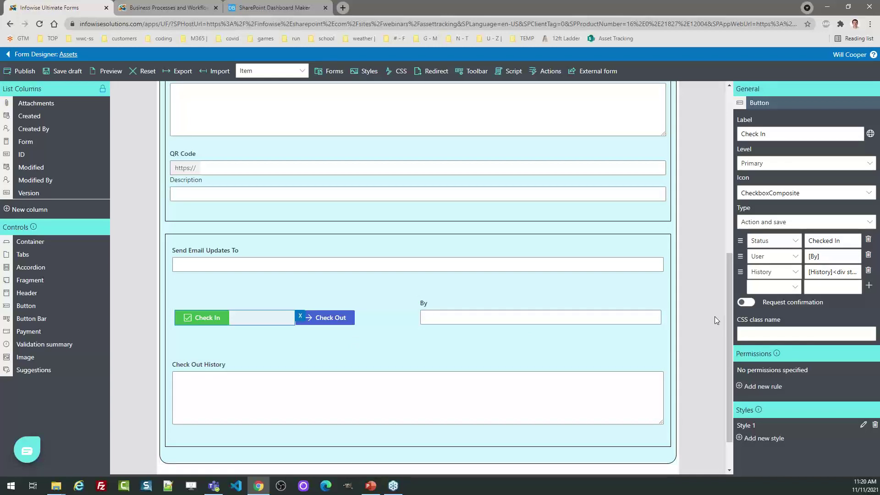
Review the Check In action's Checked In and By values, then inspect the Check Out button's settings
{"action": "left_click", "coordinate": [848, 245]}
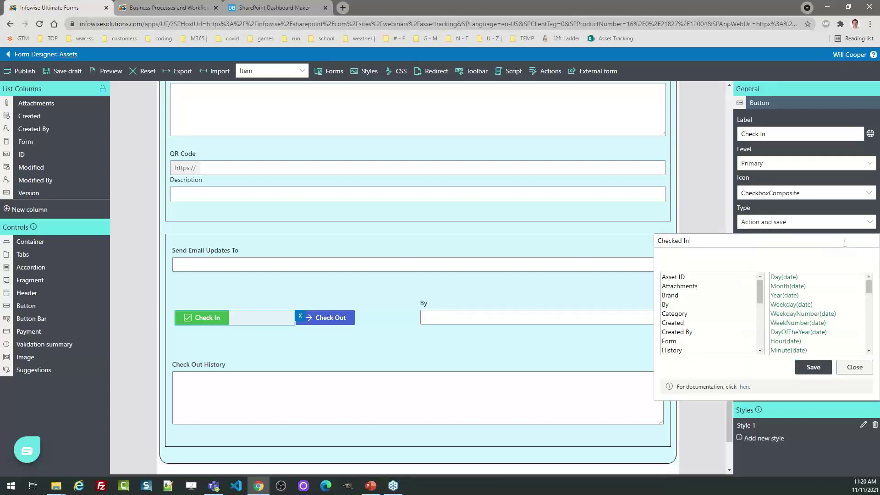
{"action": "left_click", "coordinate": [849, 367]}
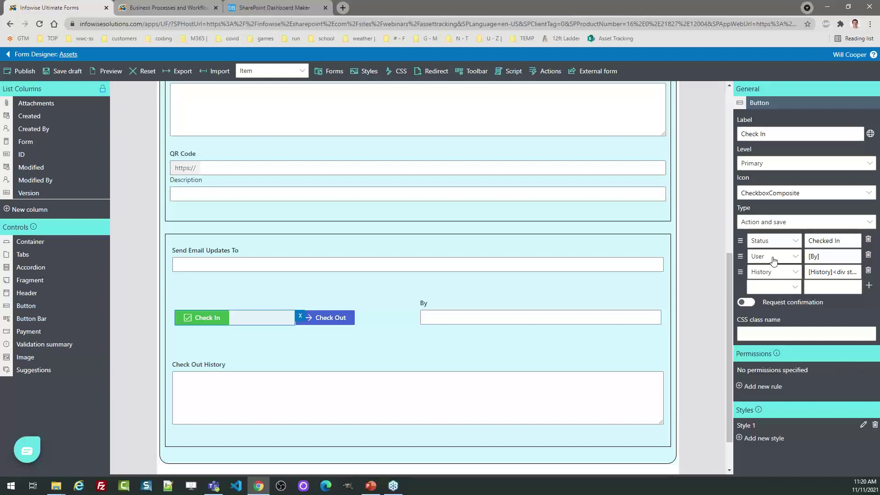
{"action": "left_click", "coordinate": [477, 318]}
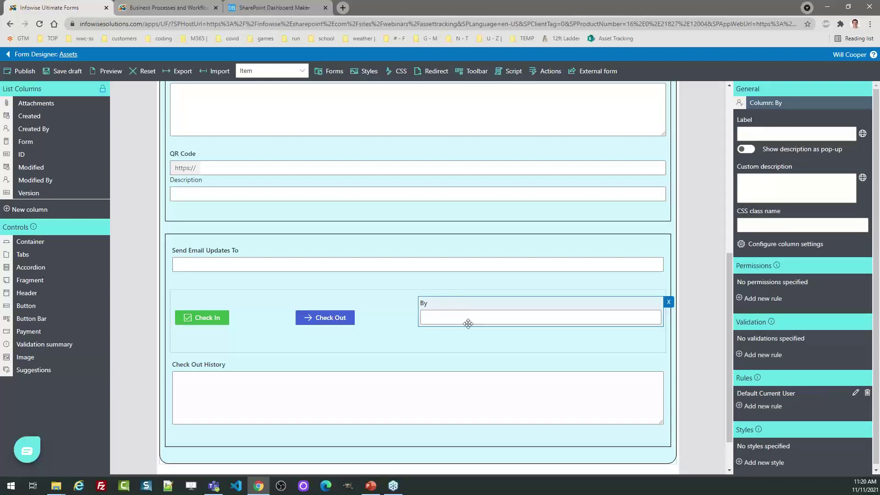
{"action": "mouse_move", "coordinate": [730, 309]}
{"action": "left_mouse_down"}
{"action": "mouse_move", "coordinate": [723, 226]}
{"action": "mouse_move", "coordinate": [730, 295]}
{"action": "left_mouse_up"}
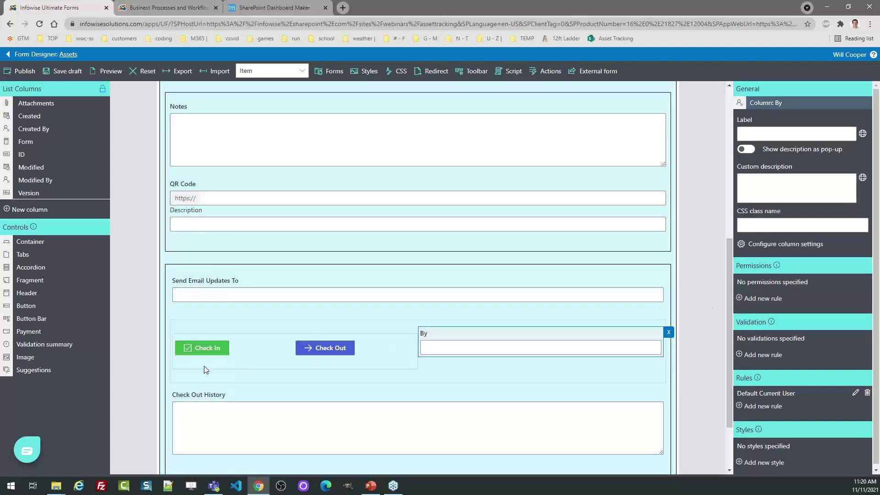
{"action": "left_click", "coordinate": [201, 349]}
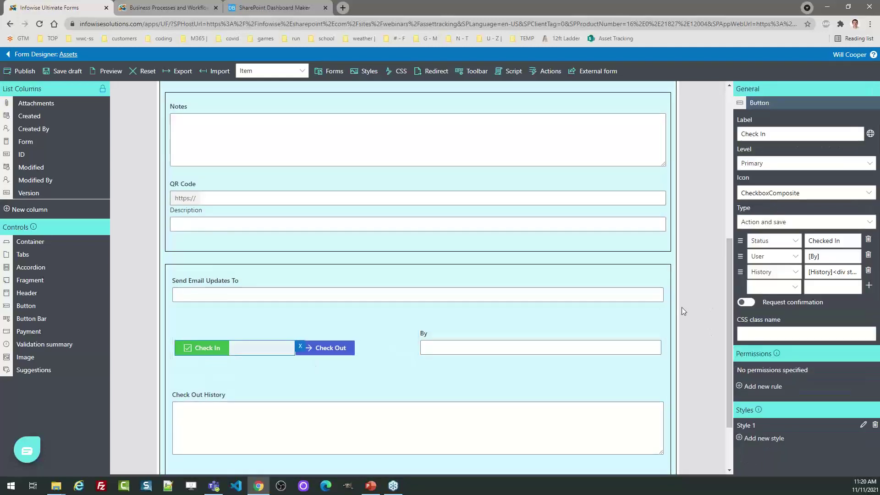
{"action": "left_click_drag", "start_coordinate": [727, 315], "coordinate": [728, 354]}
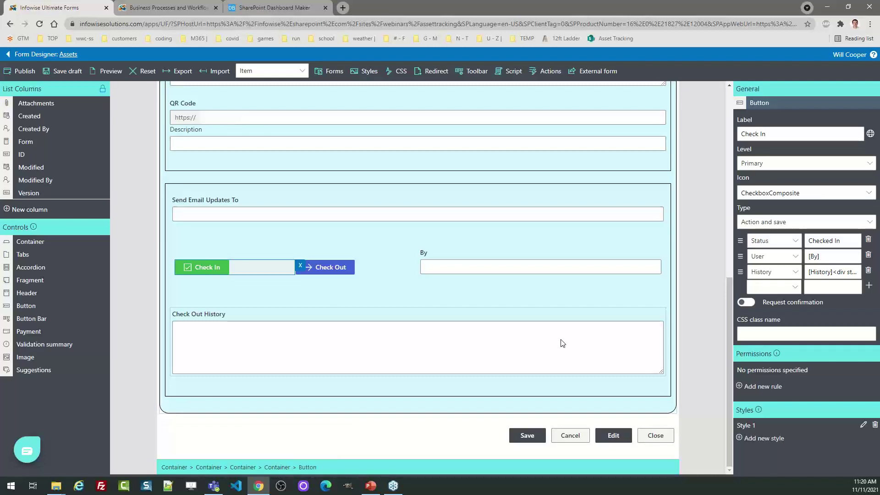
{"action": "left_click", "coordinate": [347, 273]}
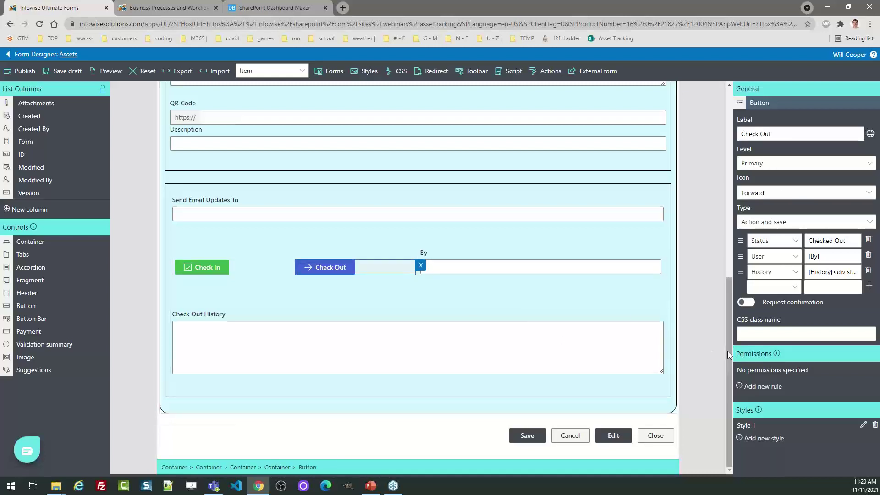
{"action": "left_click_drag", "start_coordinate": [730, 355], "coordinate": [747, 159]}
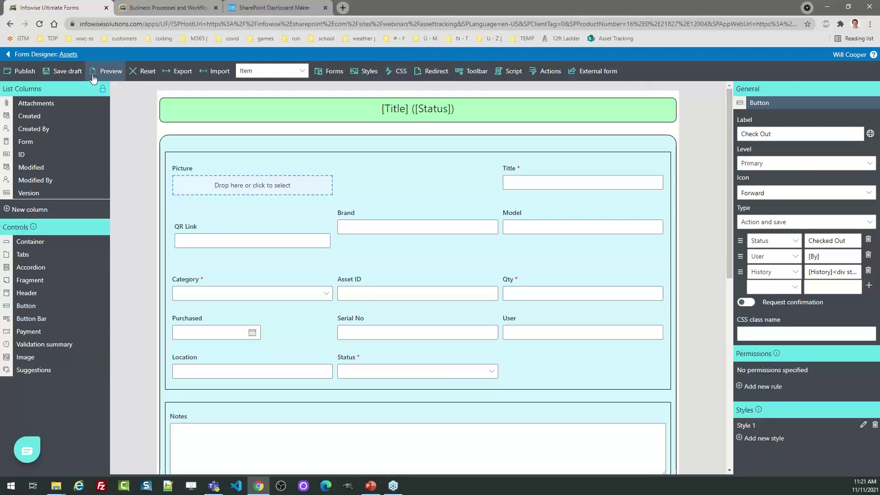
Leave the form designer discarding changes, browse the Infowise Webinars business solutions, then return Home
{"action": "left_click", "coordinate": [22, 56]}
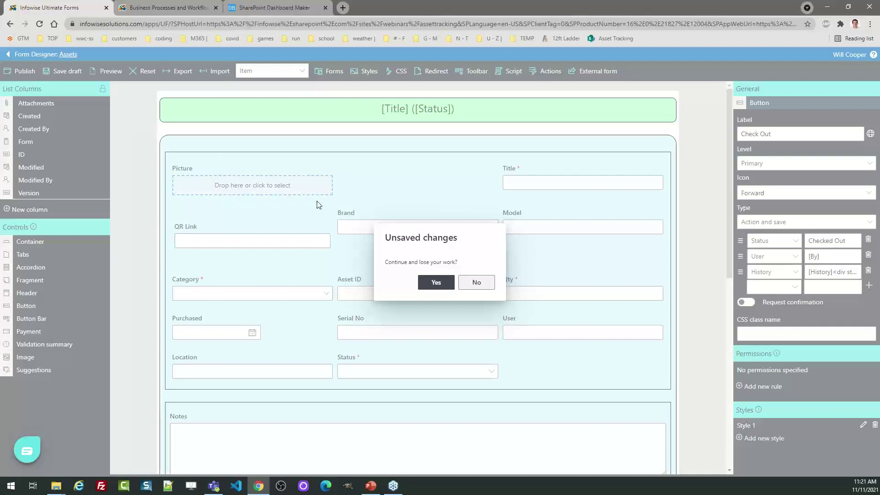
{"action": "left_click", "coordinate": [437, 282]}
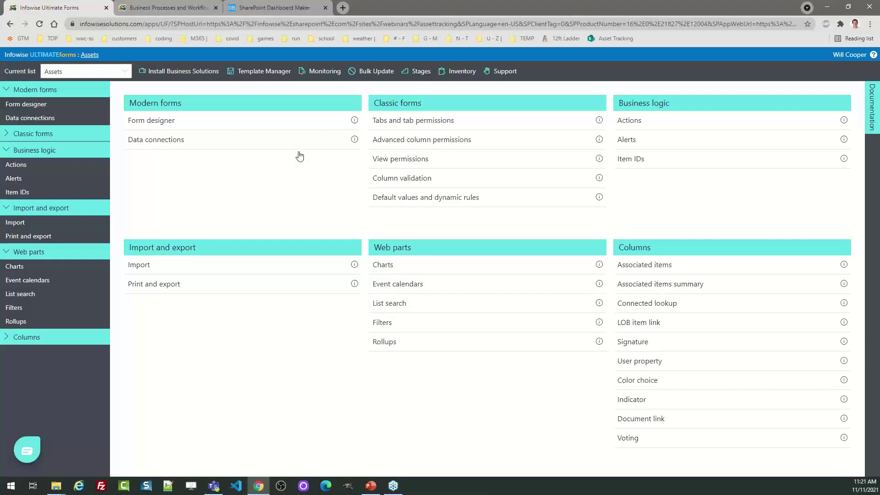
{"action": "left_click", "coordinate": [176, 76]}
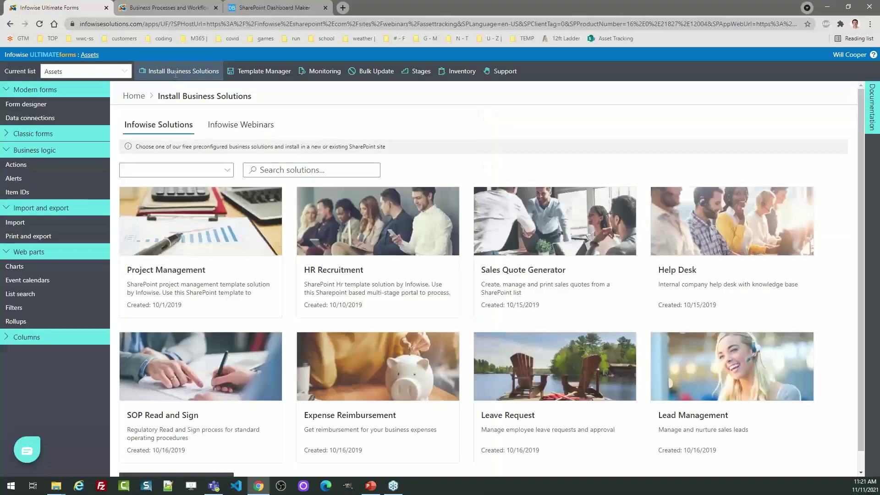
{"action": "left_click", "coordinate": [236, 128]}
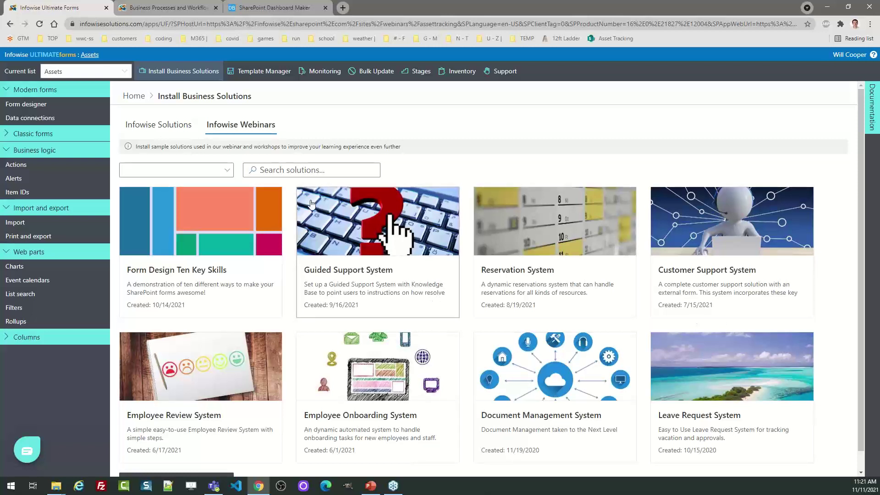
{"action": "left_click", "coordinate": [133, 95]}
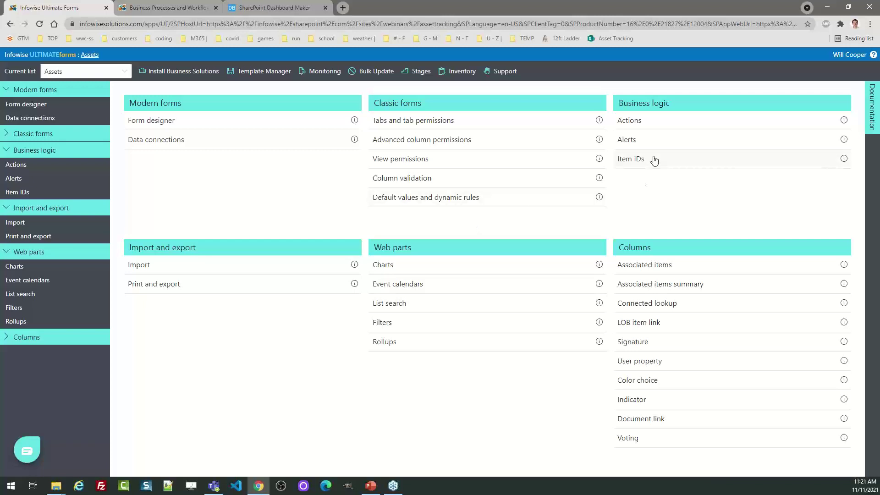
Open the Assets - Update alert profile from the Alerts page filtered to the current list
{"action": "left_click", "coordinate": [635, 140]}
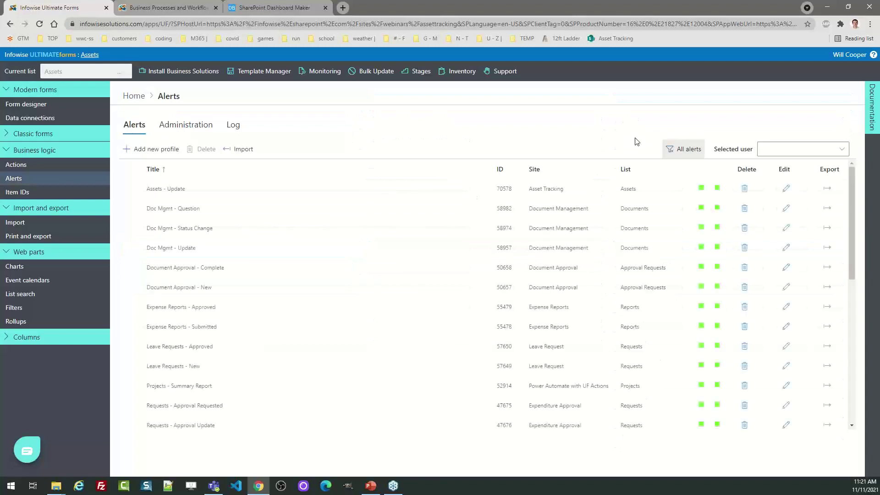
{"action": "left_click", "coordinate": [684, 149]}
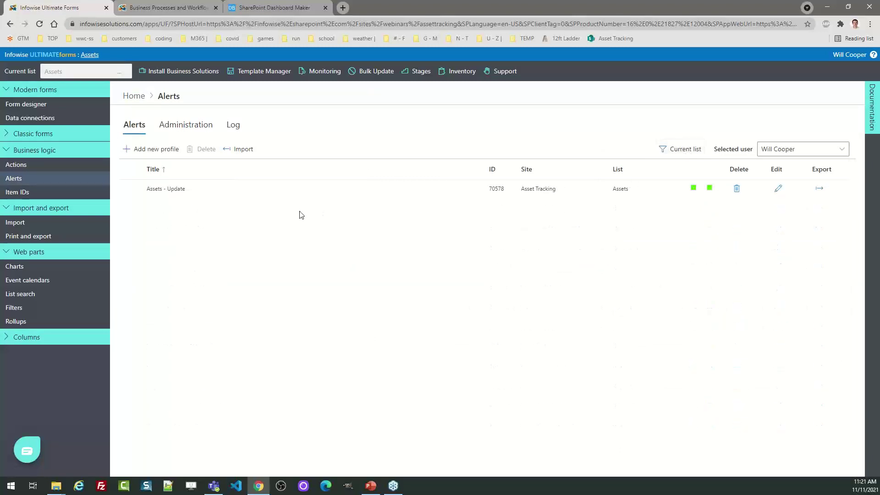
{"action": "left_click", "coordinate": [788, 188]}
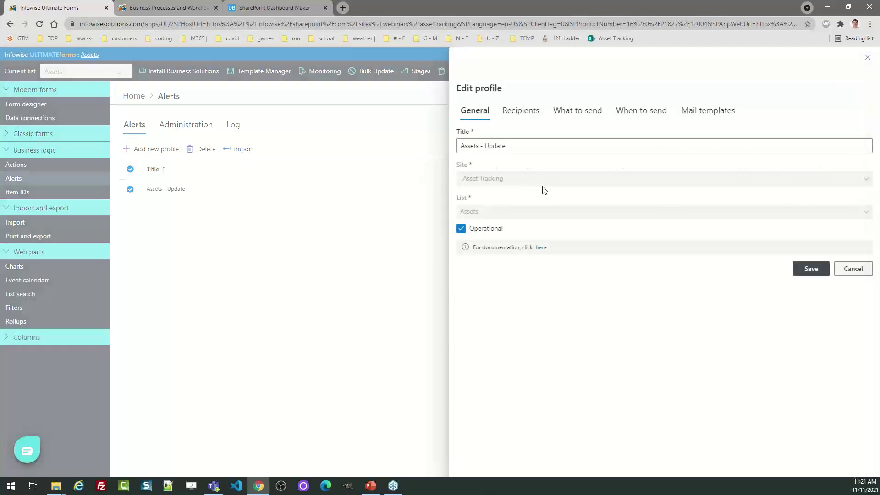
Review the alert's What to send, Recipients and Mail templates tabs, then start a new mail template
{"action": "left_click", "coordinate": [570, 111]}
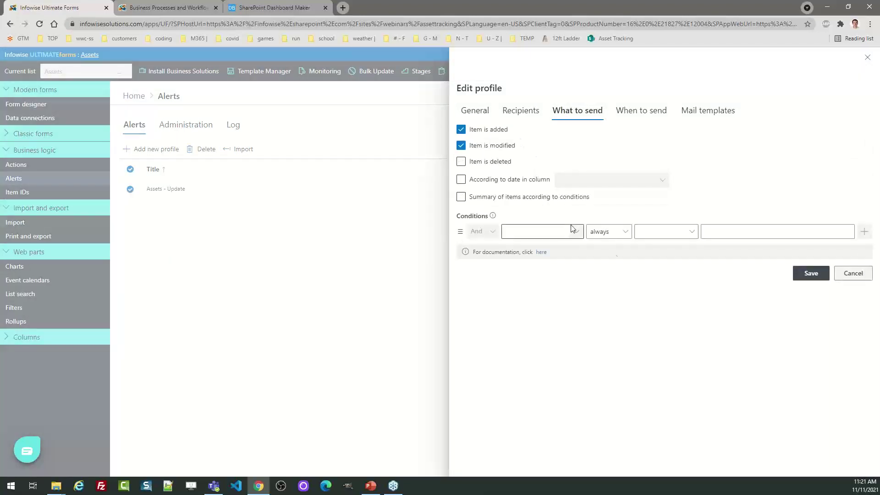
{"action": "left_click", "coordinate": [518, 112]}
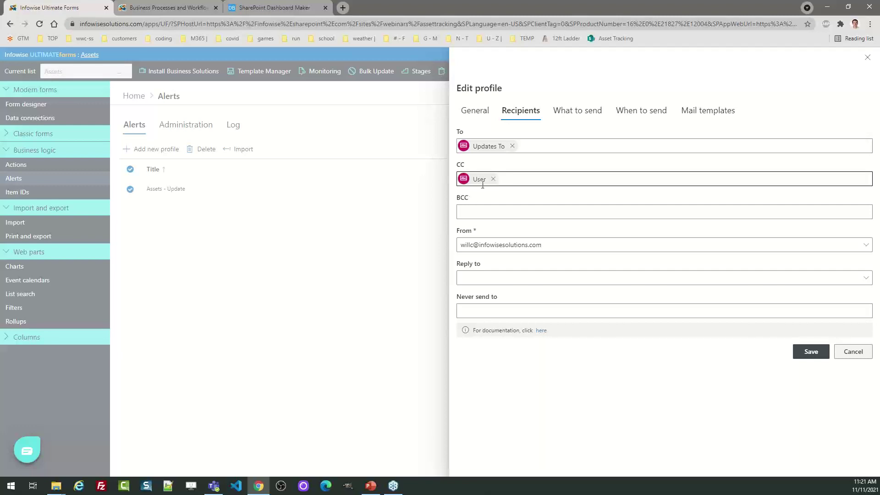
{"action": "left_click", "coordinate": [714, 113]}
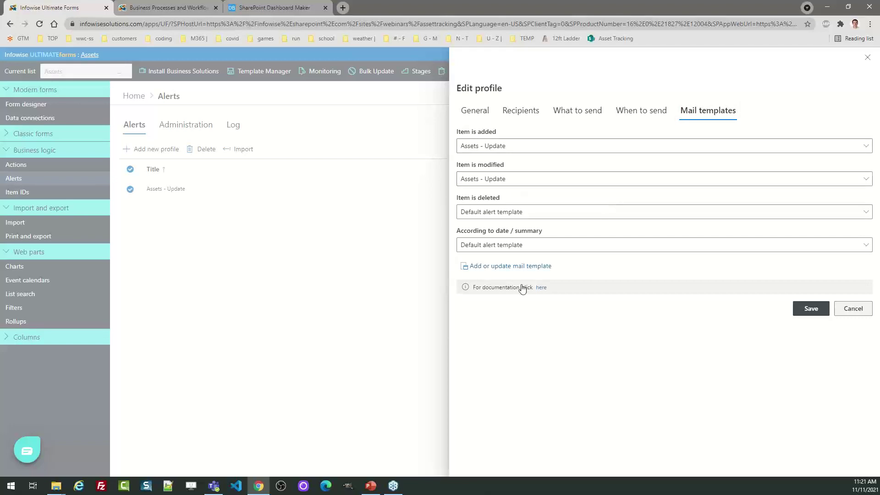
{"action": "left_click", "coordinate": [526, 267]}
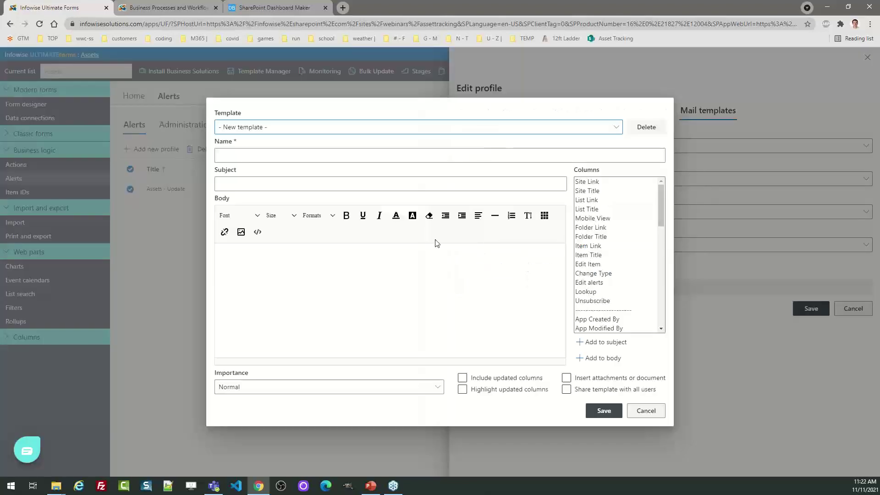
Load the Assets - Update mail template, inspect its Title and Notes placeholders, and close both dialogs unsaved
{"action": "left_click", "coordinate": [289, 127]}
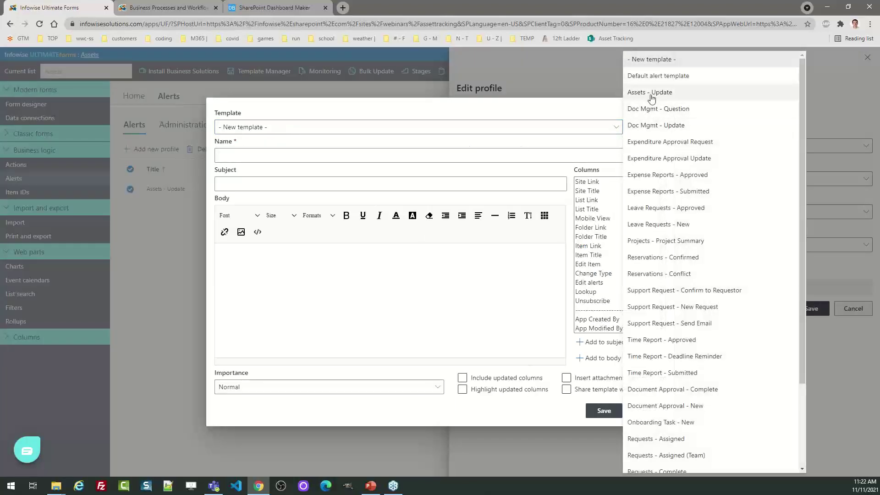
{"action": "left_click", "coordinate": [655, 92]}
{"action": "left_click", "coordinate": [362, 274]}
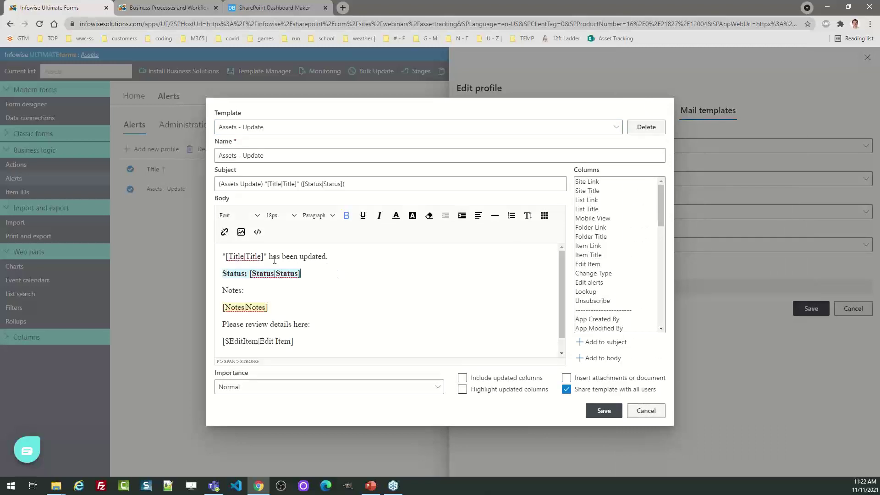
{"action": "left_click_drag", "start_coordinate": [265, 255], "coordinate": [226, 256]}
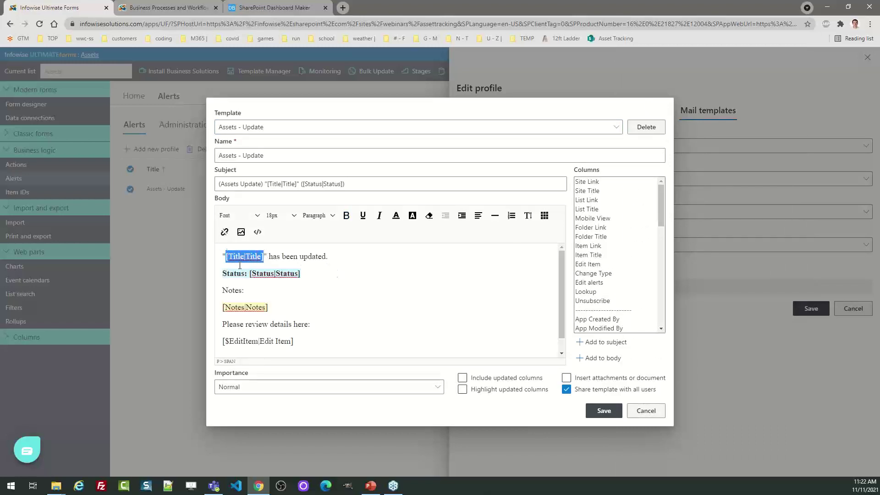
{"action": "left_click_drag", "start_coordinate": [294, 308], "coordinate": [220, 308]}
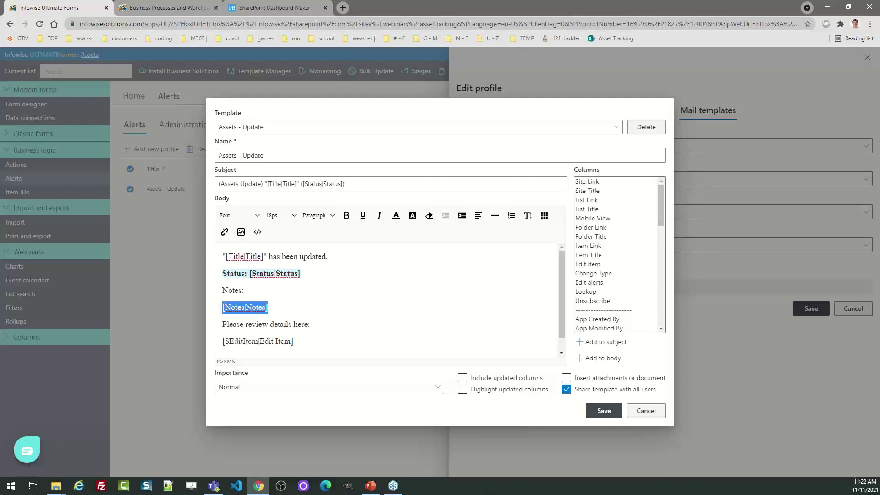
{"action": "left_click", "coordinate": [324, 297]}
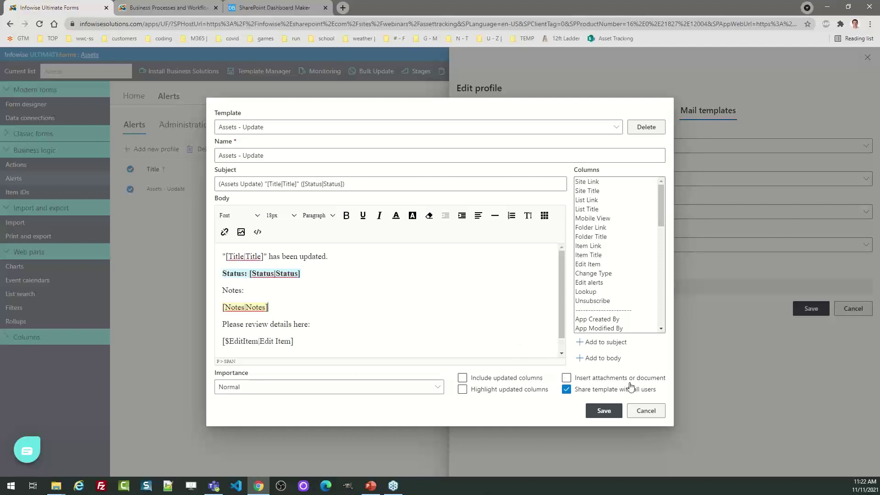
{"action": "key", "text": "Escape"}
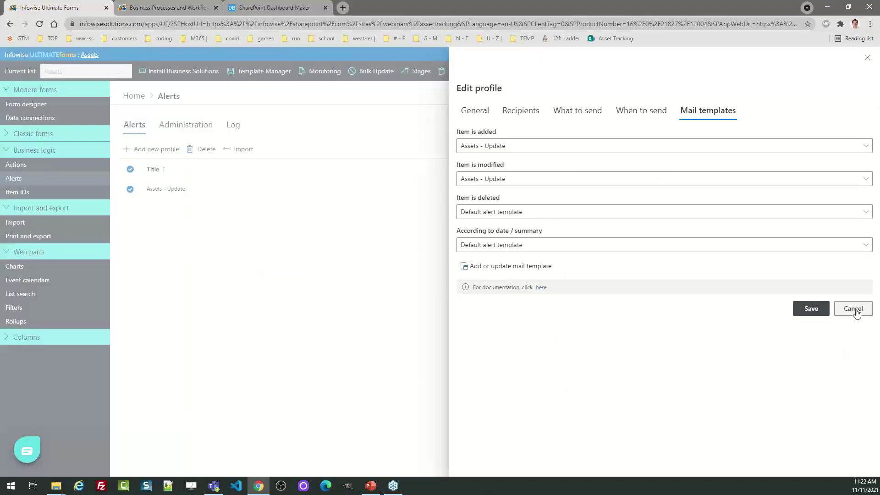
{"action": "left_click", "coordinate": [853, 309]}
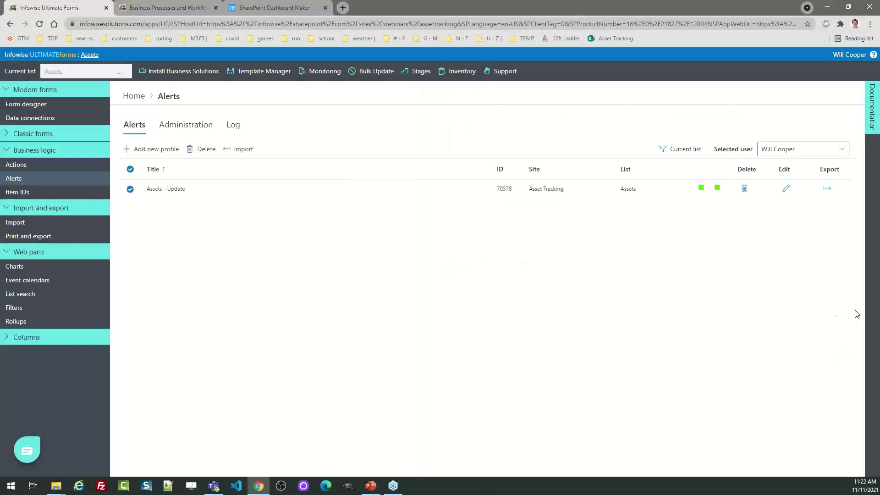
Inspect the Update QR Link action's Conditions and Action tabs, then cancel without changes
{"action": "left_click", "coordinate": [134, 95]}
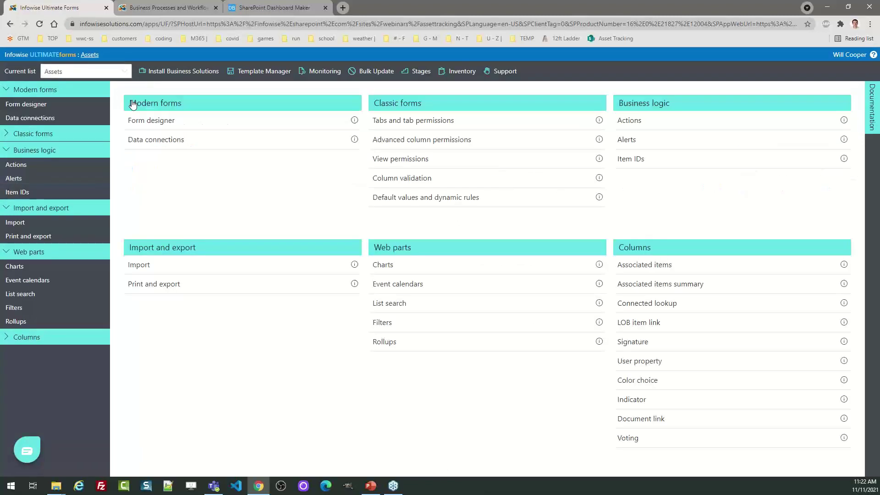
{"action": "left_click", "coordinate": [633, 127]}
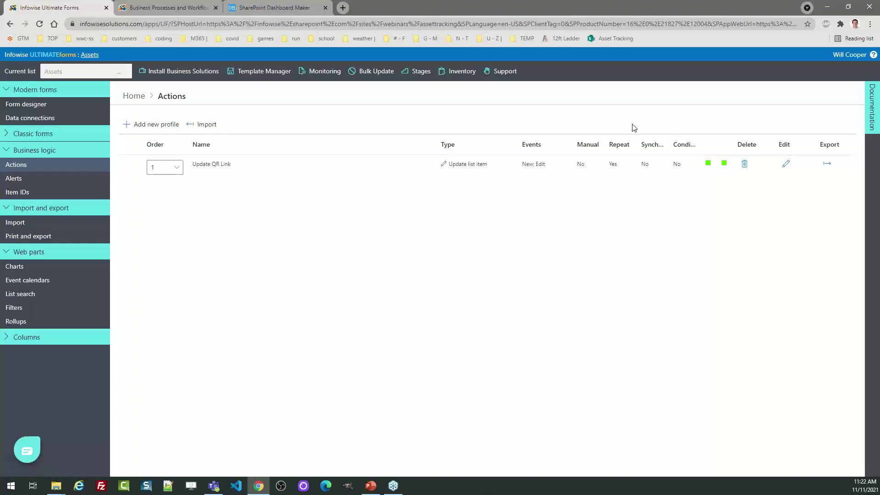
{"action": "left_click", "coordinate": [787, 166]}
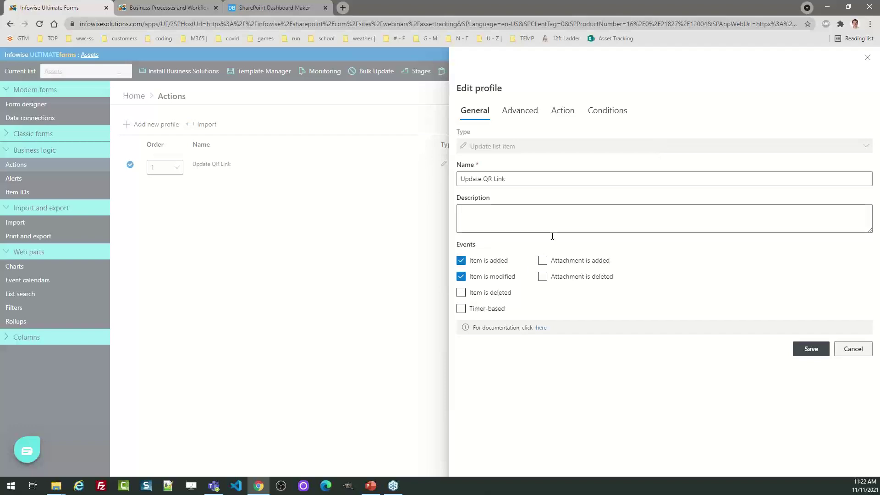
{"action": "left_click", "coordinate": [604, 112]}
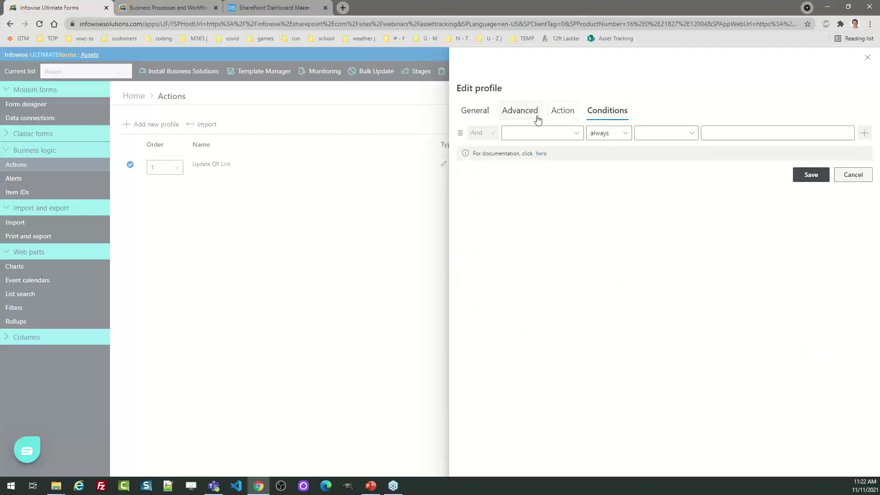
{"action": "left_click", "coordinate": [563, 115]}
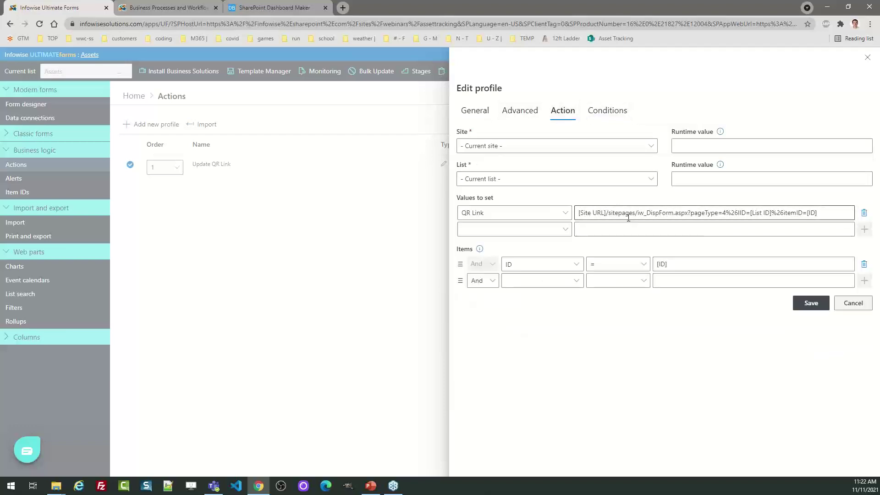
{"action": "left_click", "coordinate": [855, 305]}
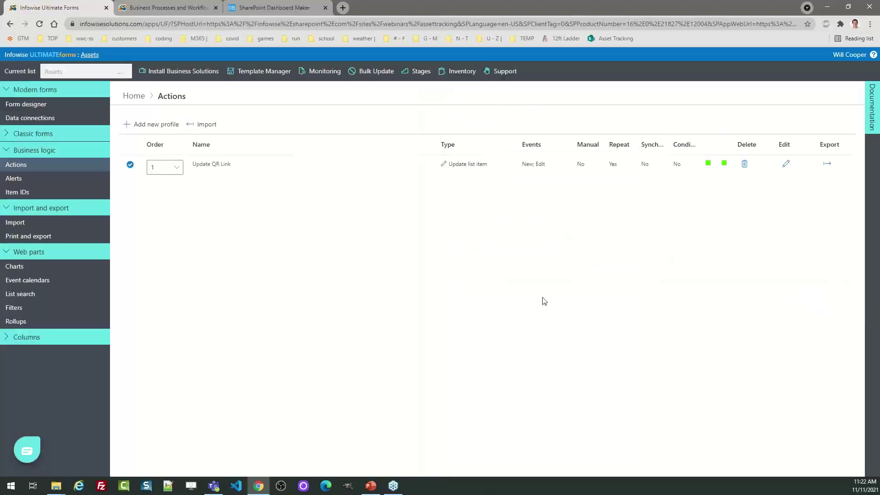
Open the Status column's settings on the Color choice page
{"action": "left_click", "coordinate": [134, 96]}
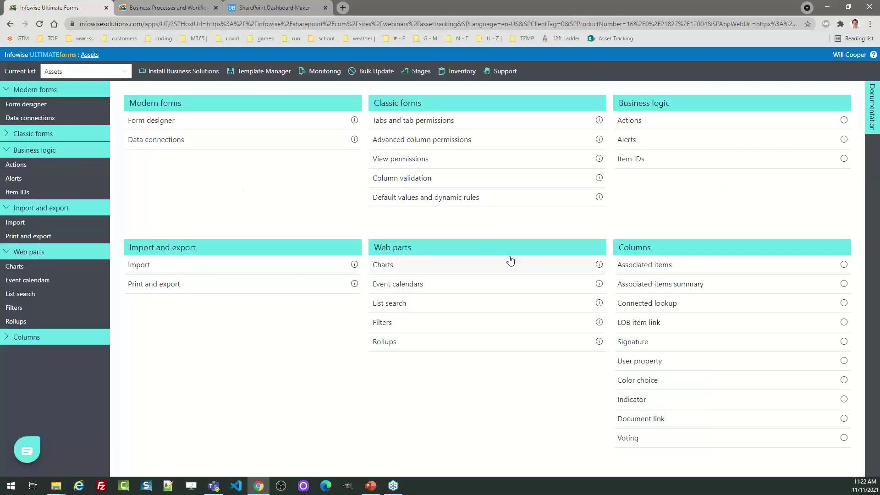
{"action": "left_click", "coordinate": [643, 385]}
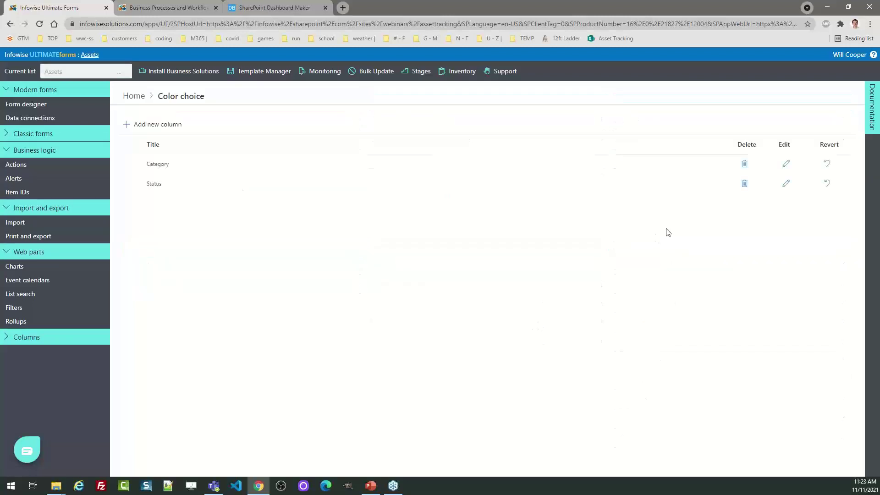
{"action": "left_click", "coordinate": [785, 185]}
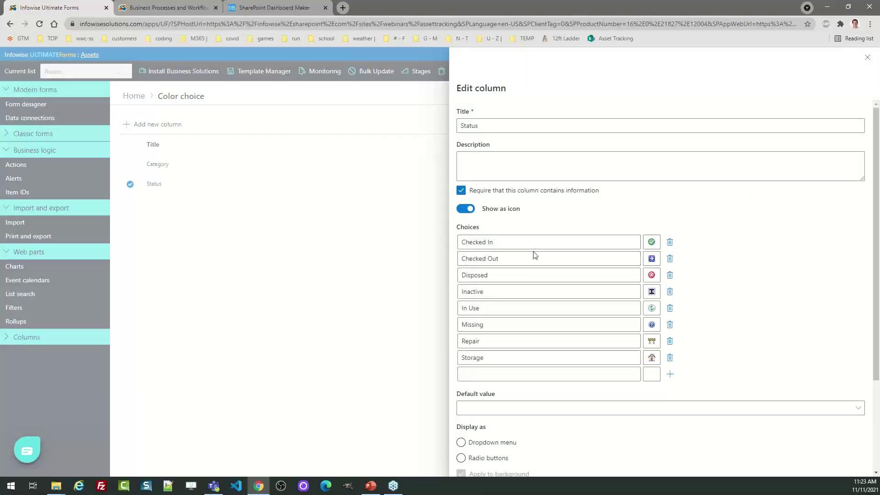
Browse the Checked In icon pages, leave the Status icons unchanged, and return Home
{"action": "left_click", "coordinate": [652, 243]}
{"action": "left_click", "coordinate": [671, 267]}
{"action": "left_click", "coordinate": [687, 266]}
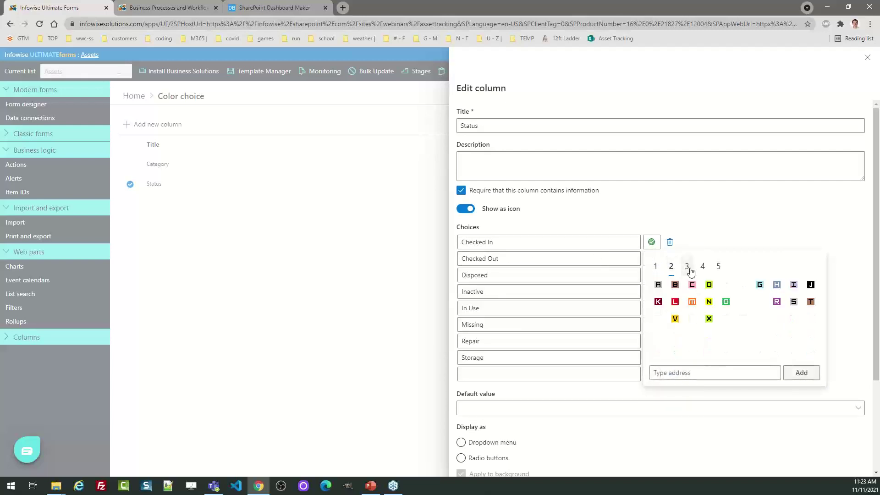
{"action": "left_click", "coordinate": [793, 226]}
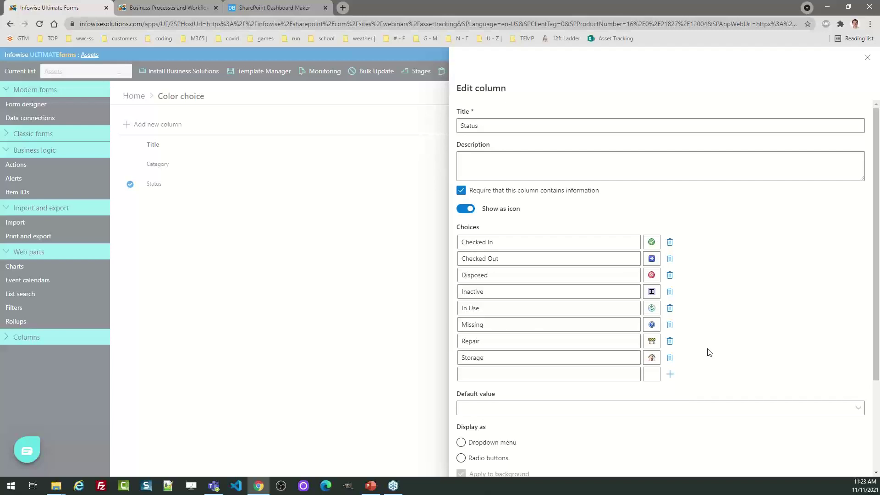
{"action": "left_click", "coordinate": [867, 57]}
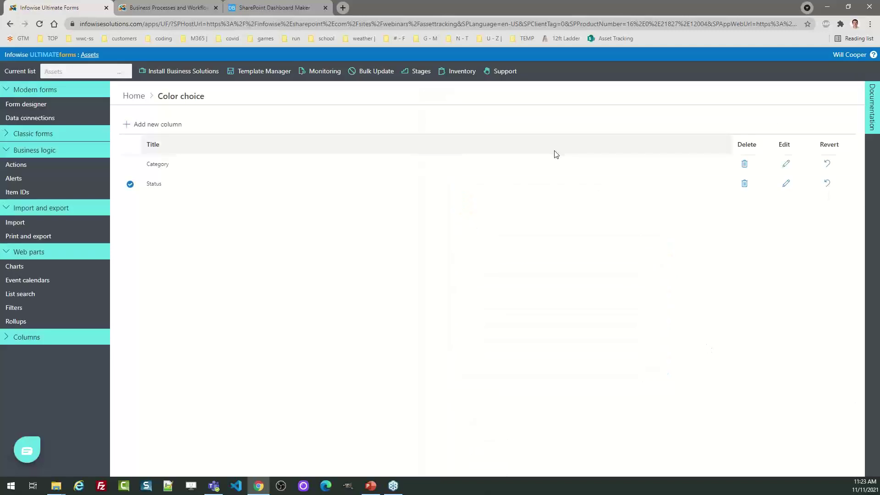
{"action": "left_click", "coordinate": [134, 96]}
Review the Print and export profiles and the Asset Search list-search profile, closing it unchanged
{"action": "left_click", "coordinate": [144, 284]}
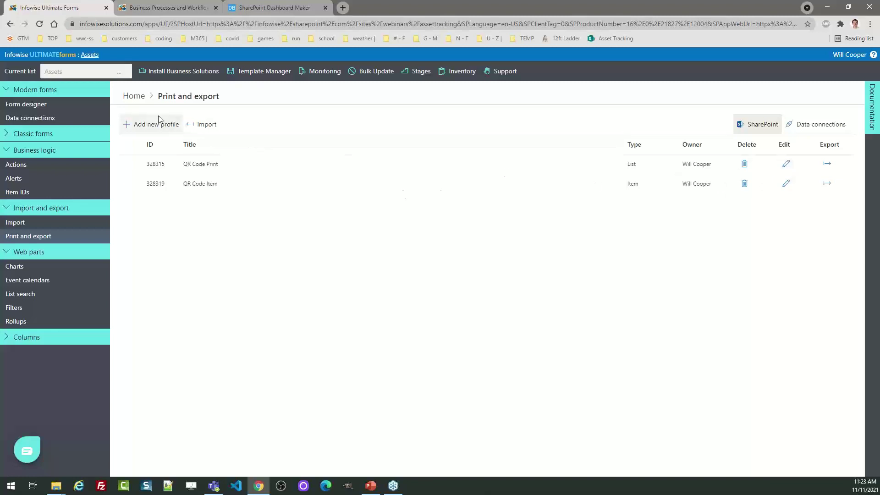
{"action": "left_click", "coordinate": [137, 96]}
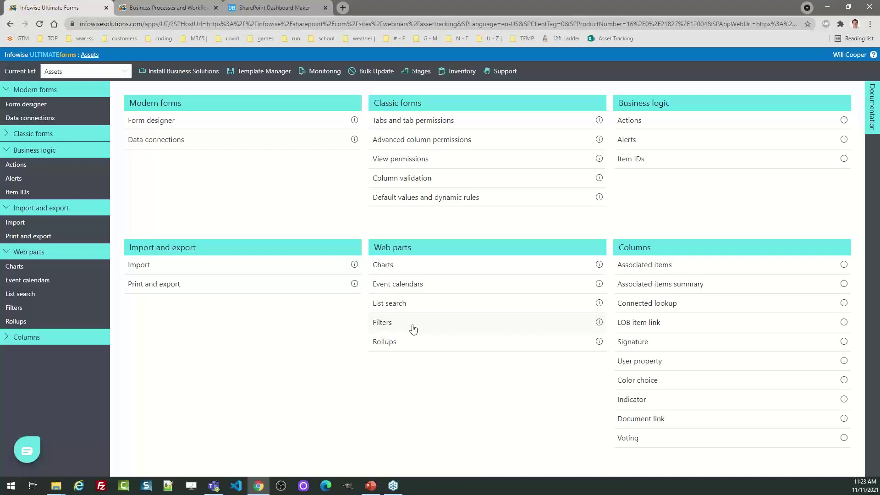
{"action": "left_click", "coordinate": [393, 303]}
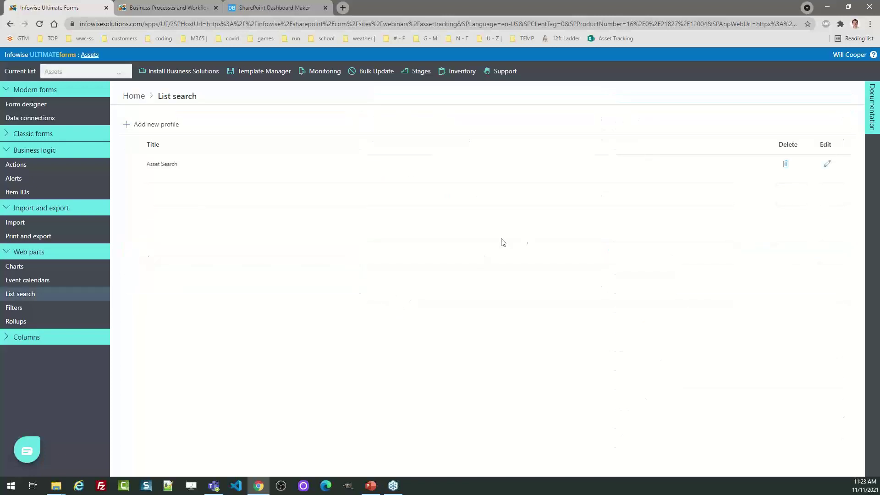
{"action": "left_click", "coordinate": [825, 166]}
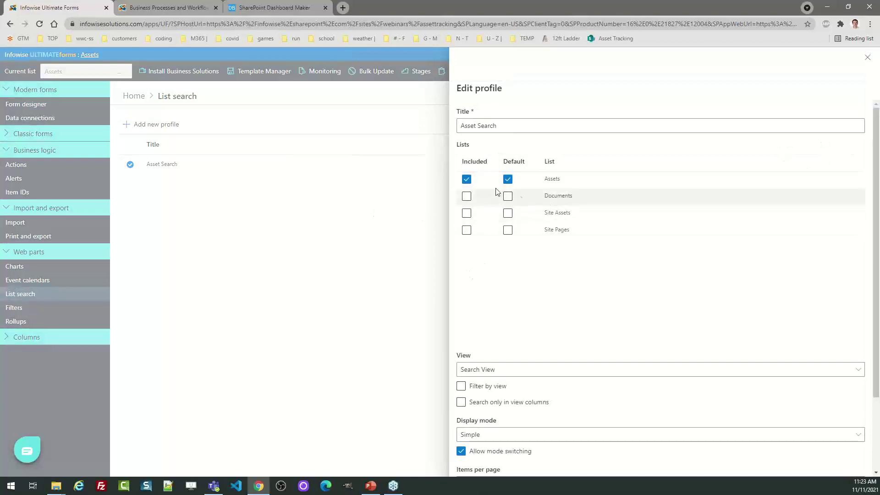
{"action": "left_click_drag", "start_coordinate": [878, 201], "coordinate": [878, 312]}
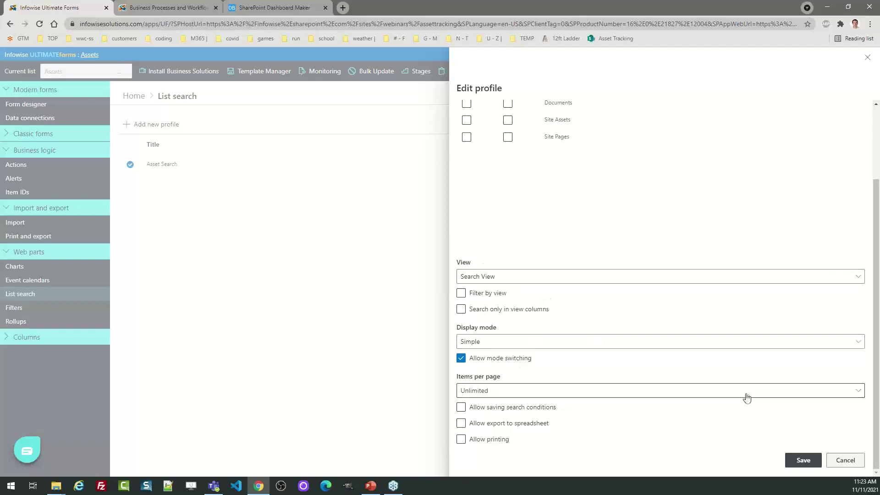
{"action": "left_click", "coordinate": [847, 461]}
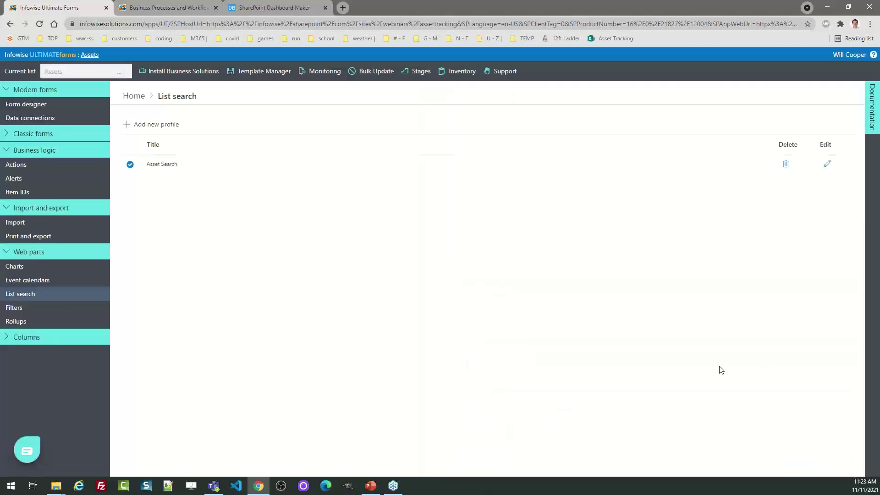
{"action": "left_click", "coordinate": [134, 96]}
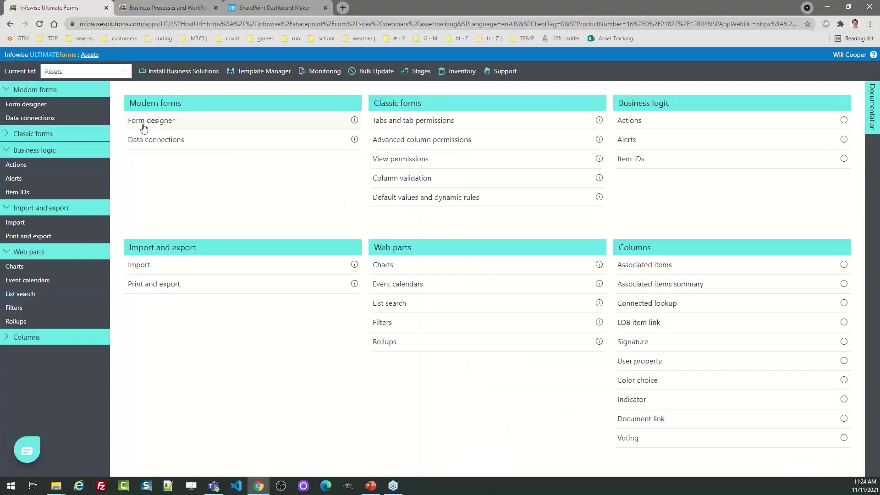
Check the asset cards in the Assets list, then move to the Infowise website tab
{"action": "left_click", "coordinate": [90, 55]}
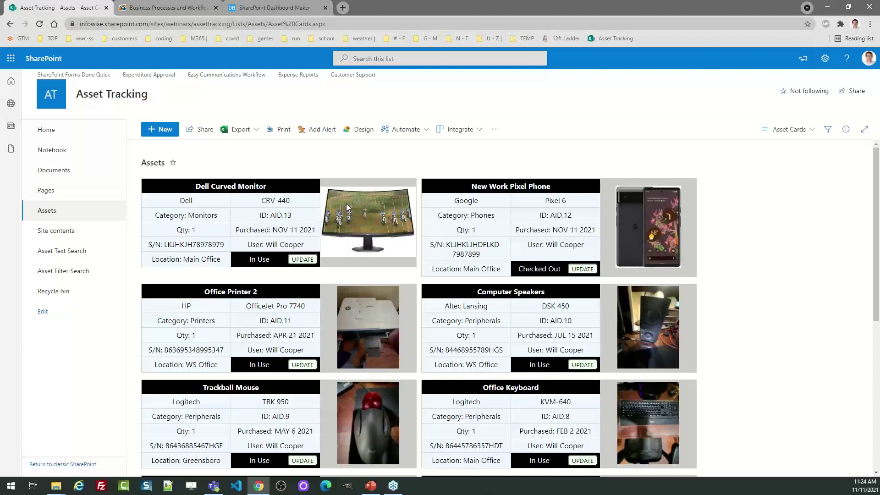
{"action": "left_click", "coordinate": [179, 6]}
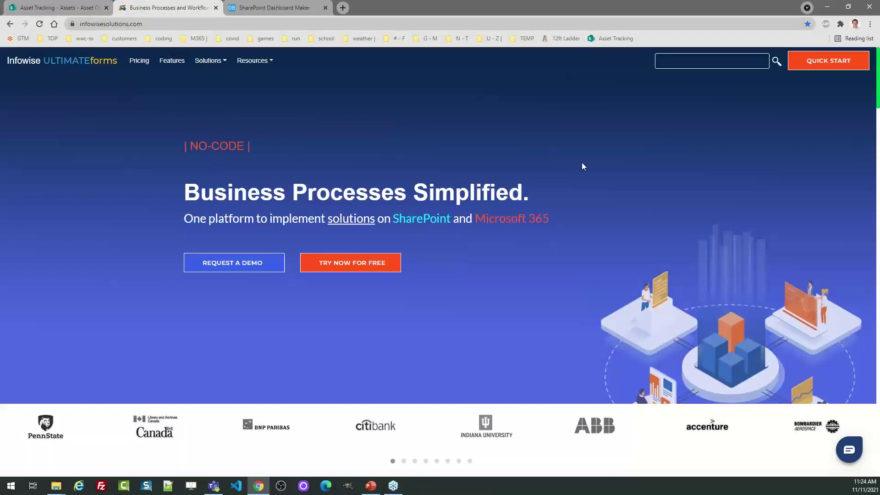
{"action": "left_click", "coordinate": [820, 64]}
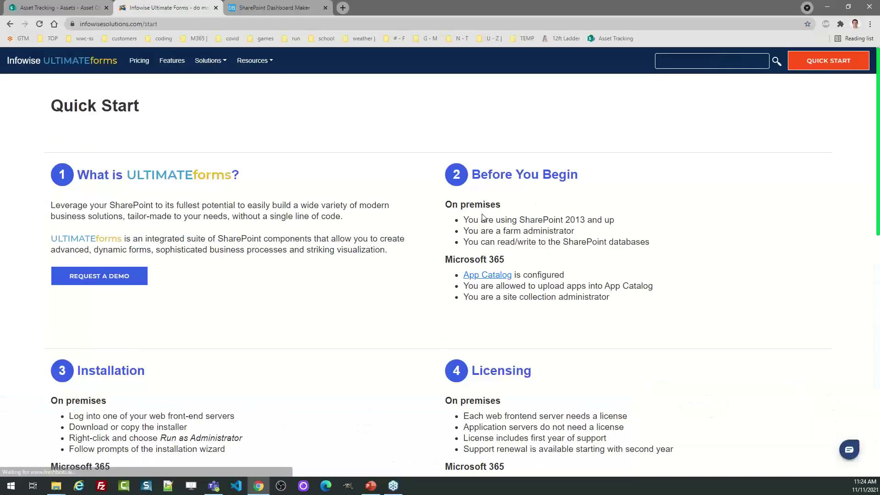
{"action": "scroll", "coordinate": [828, 201], "scroll_direction": "down", "scroll_amount": 2}
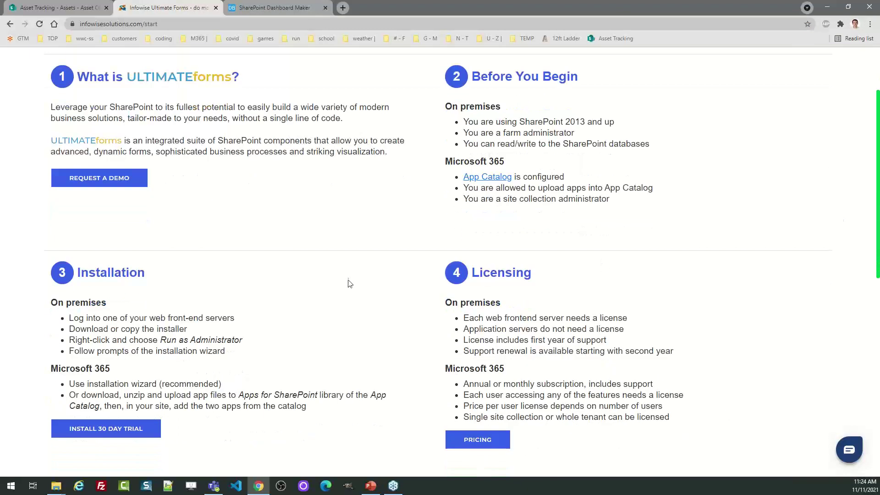
{"action": "left_click", "coordinate": [113, 431]}
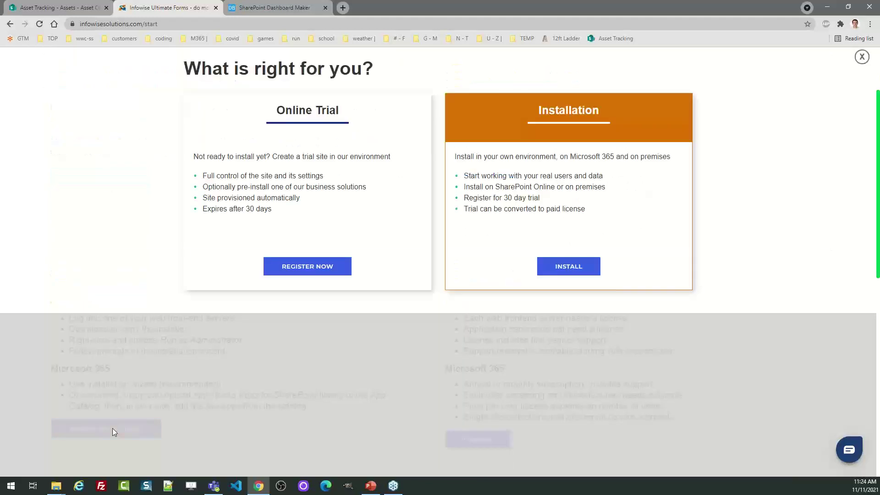
{"action": "left_click", "coordinate": [546, 271]}
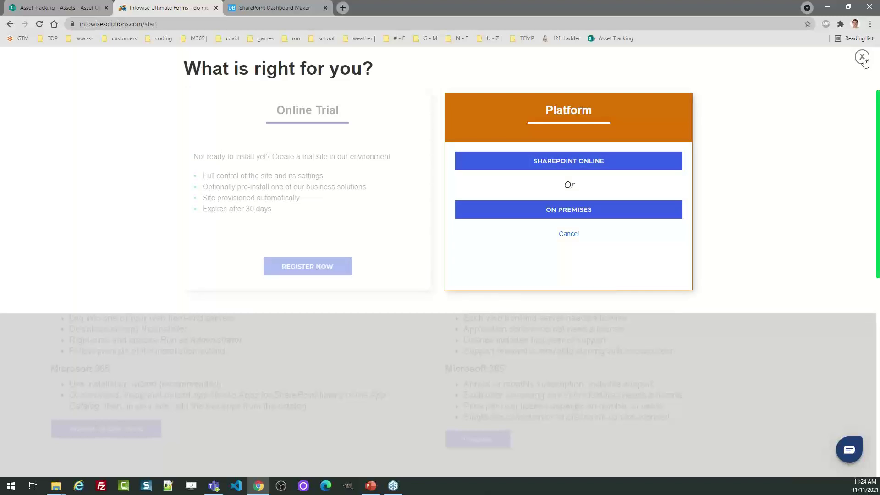
{"action": "left_click", "coordinate": [567, 235]}
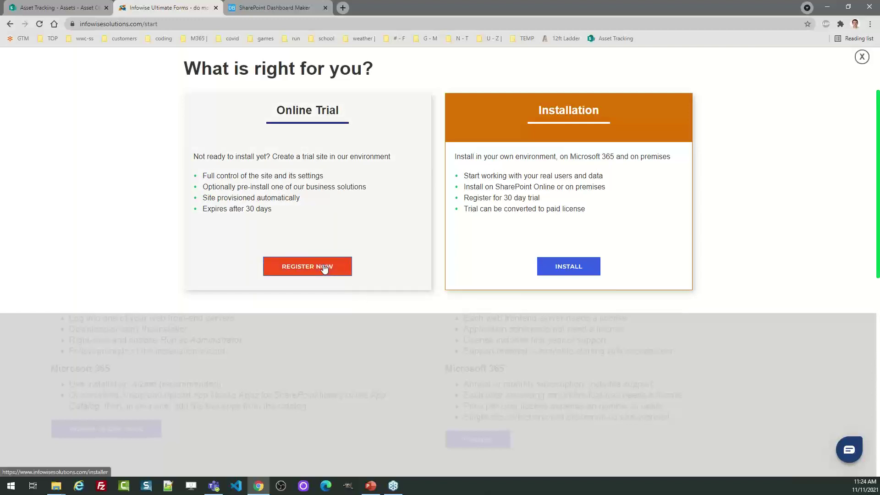
{"action": "left_click_drag", "start_coordinate": [342, 116], "coordinate": [280, 117]}
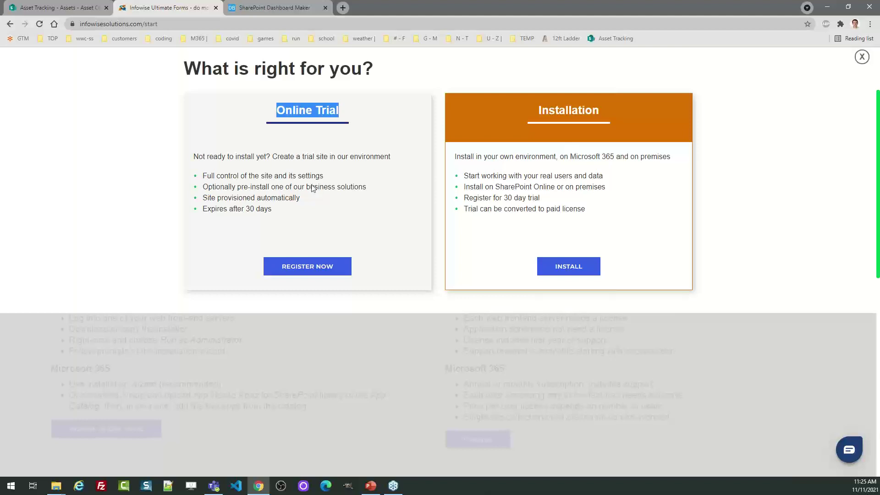
{"action": "left_click", "coordinate": [861, 58]}
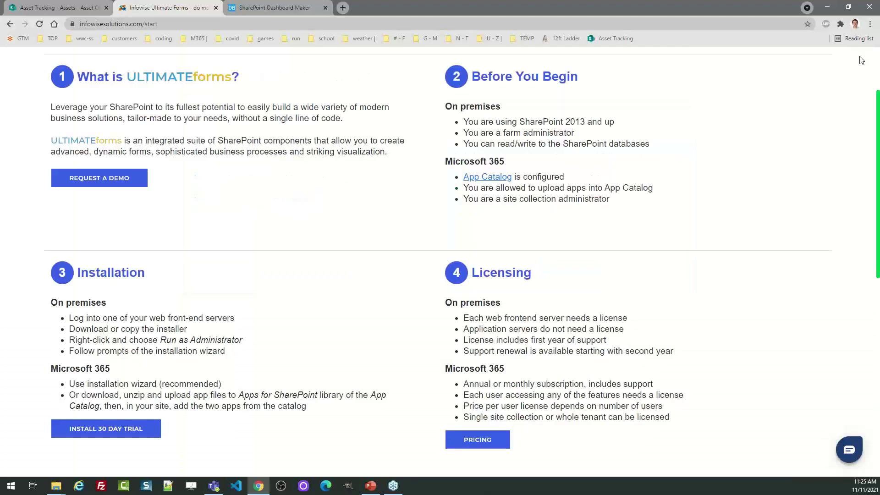
{"action": "scroll", "coordinate": [776, 186], "scroll_direction": "up", "scroll_amount": 2}
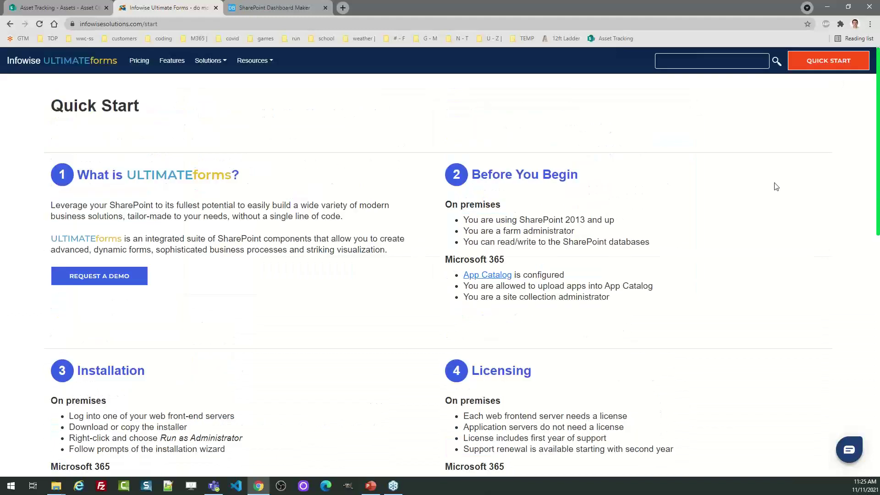
{"action": "left_click", "coordinate": [62, 60]}
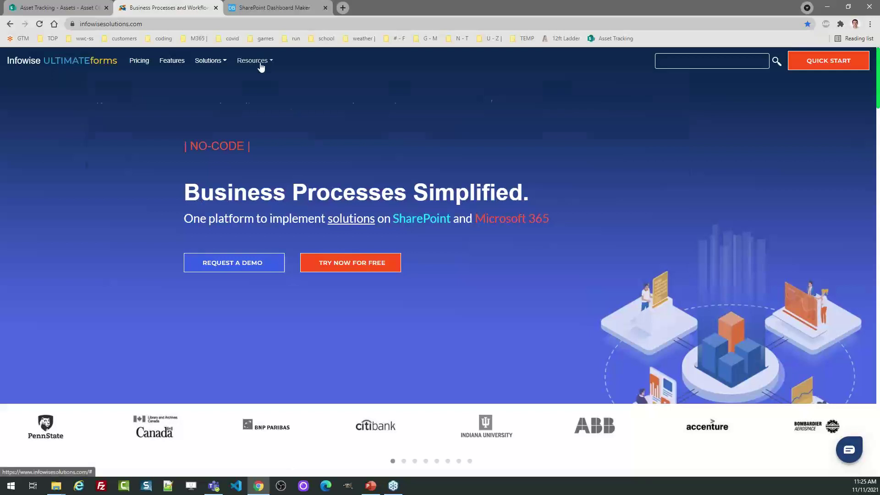
{"action": "mouse_move", "coordinate": [257, 61]}
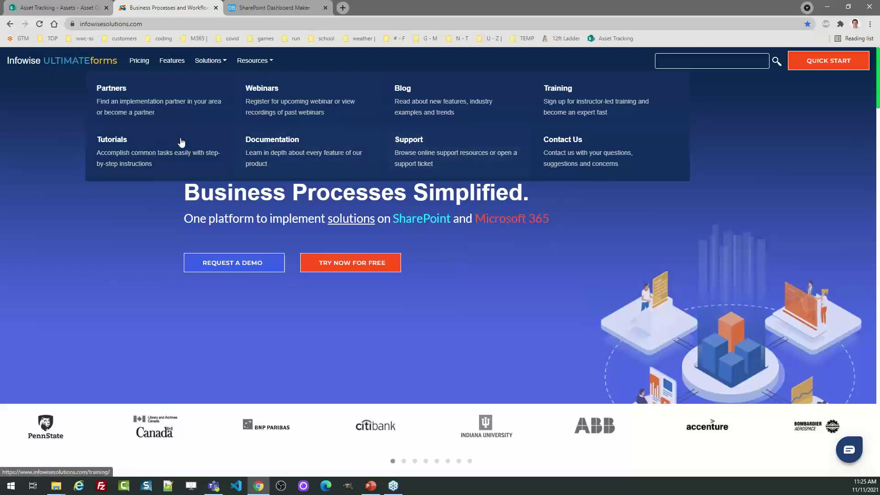
{"action": "left_click", "coordinate": [161, 146]}
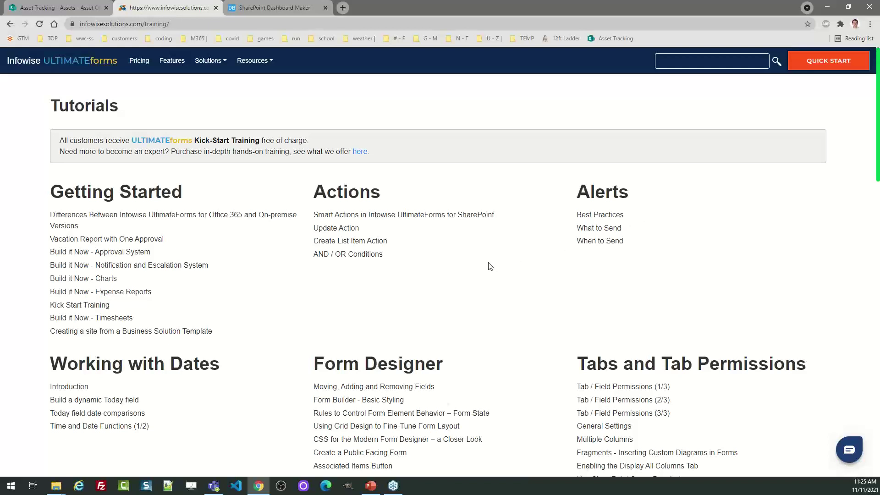
{"action": "left_click_drag", "start_coordinate": [183, 193], "coordinate": [49, 193]}
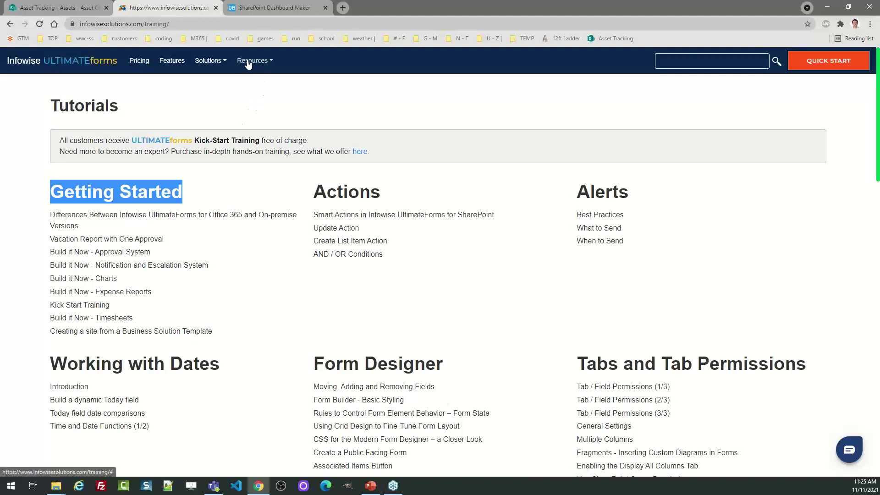
{"action": "mouse_move", "coordinate": [248, 65]}
{"action": "left_click", "coordinate": [261, 90]}
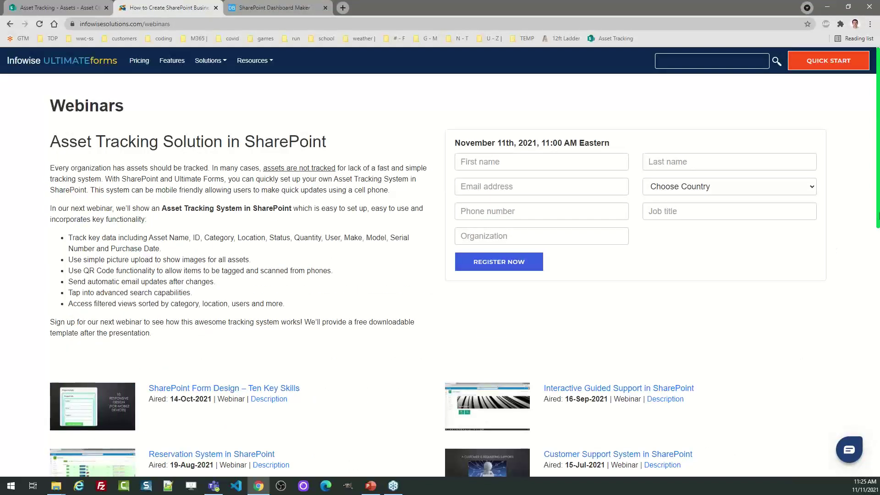
{"action": "left_click_drag", "start_coordinate": [879, 165], "coordinate": [879, 238]}
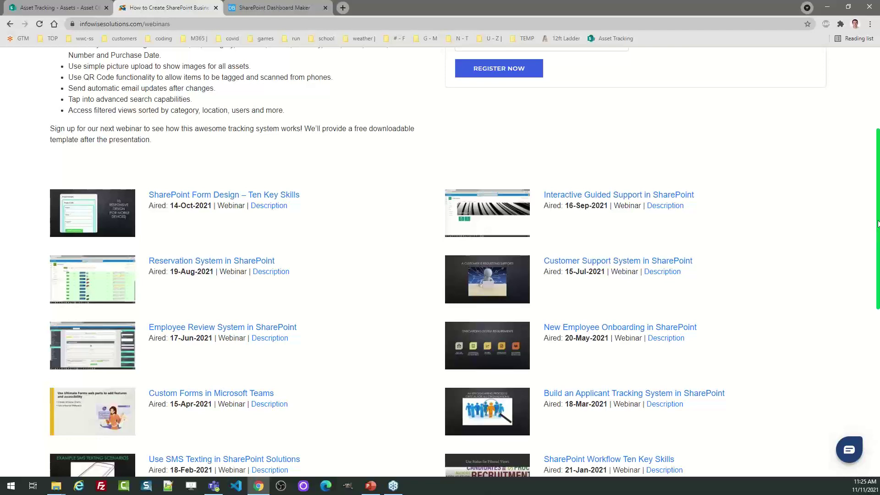
{"action": "left_click_drag", "start_coordinate": [878, 237], "coordinate": [870, 138]}
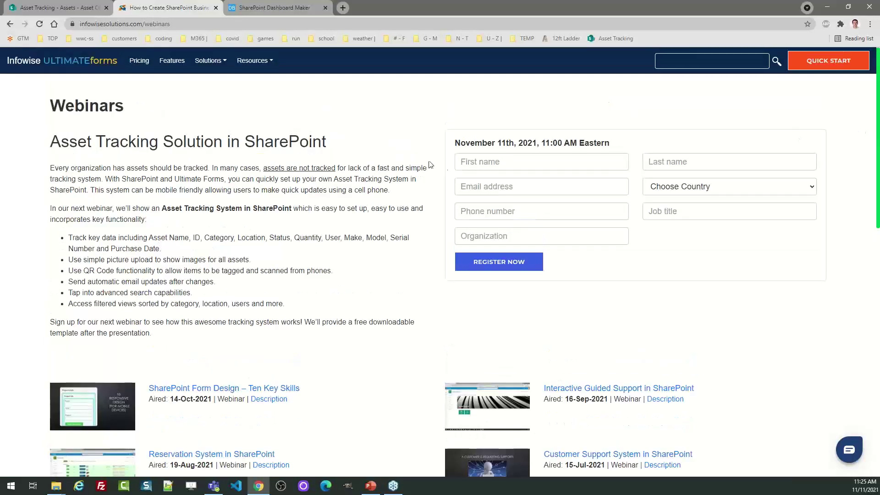
{"action": "left_click", "coordinate": [98, 67]}
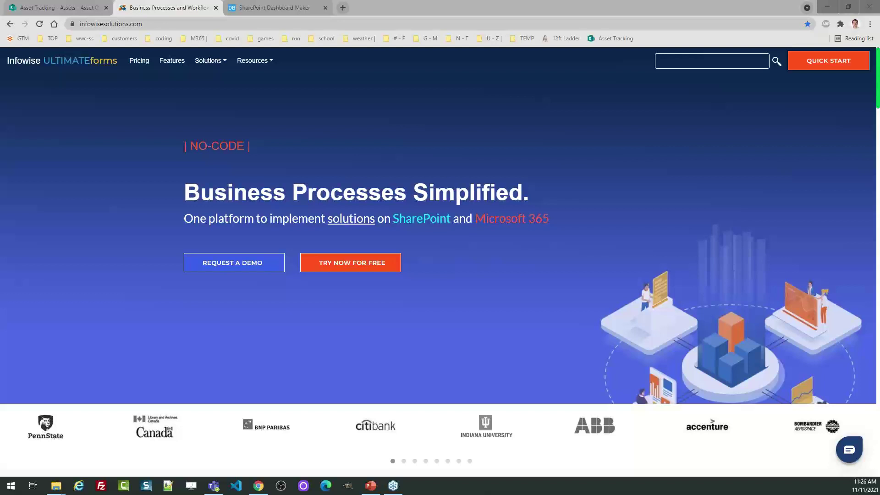
Open the Assets form designer via the Infowise Design menu in SharePoint
{"action": "left_click", "coordinate": [69, 7]}
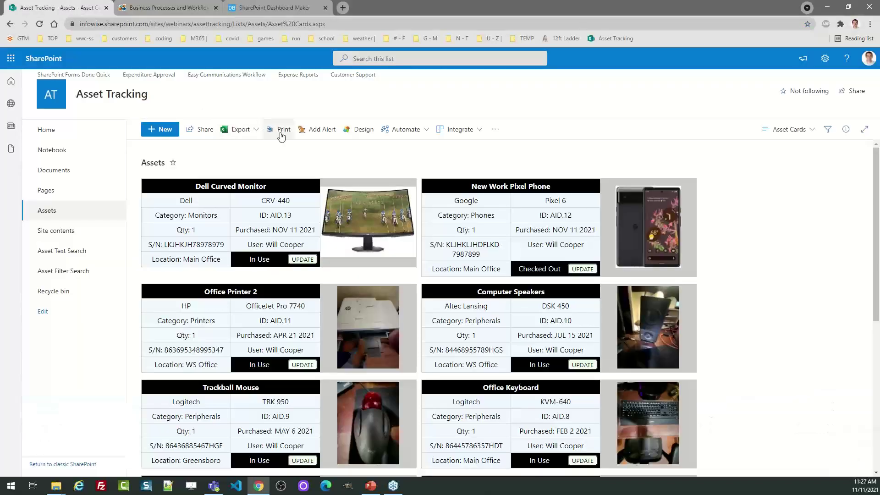
{"action": "left_click", "coordinate": [357, 132]}
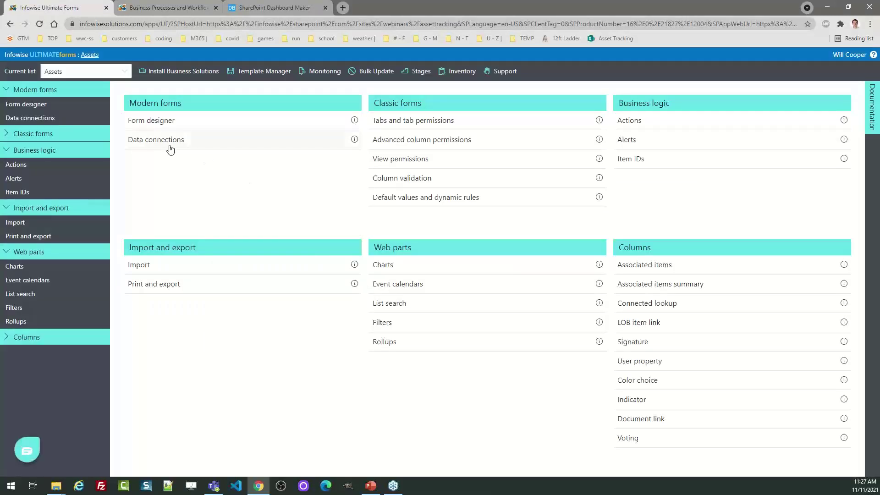
{"action": "left_click", "coordinate": [158, 122]}
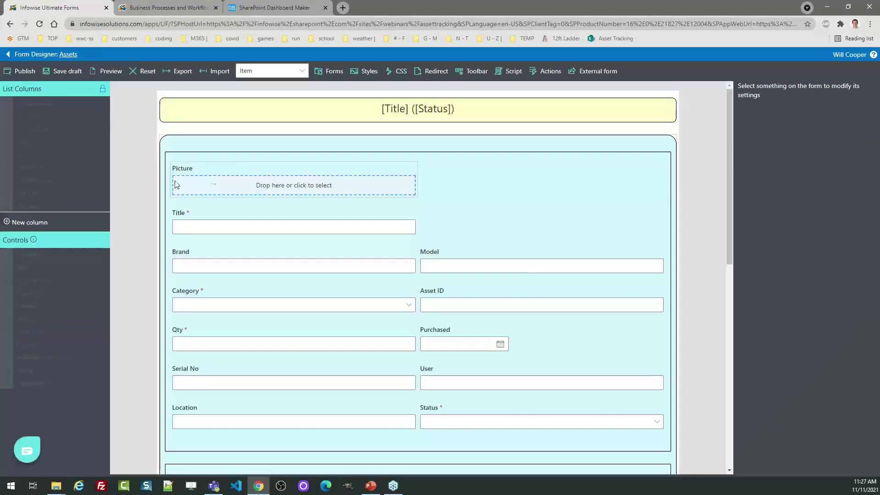
Draft a 'Callibration Date' date and time column, cancel it, then view ULTIMATEforms pricing
{"action": "left_click", "coordinate": [34, 227]}
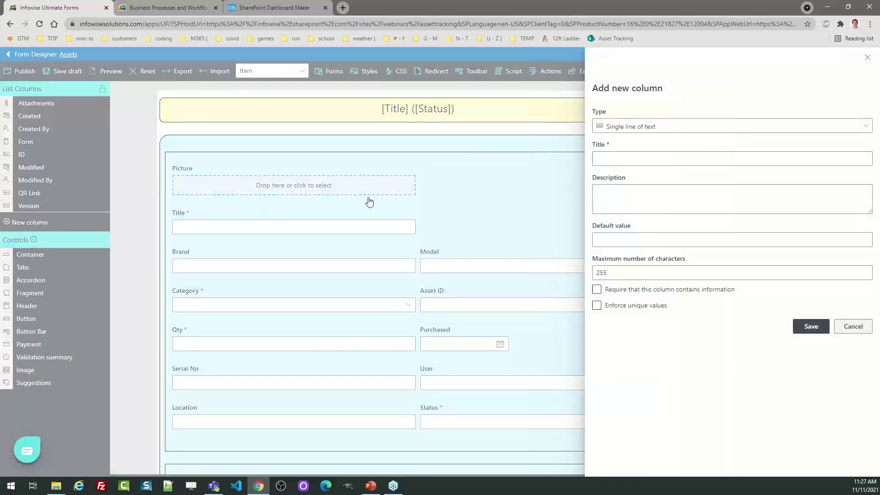
{"action": "left_click", "coordinate": [665, 131]}
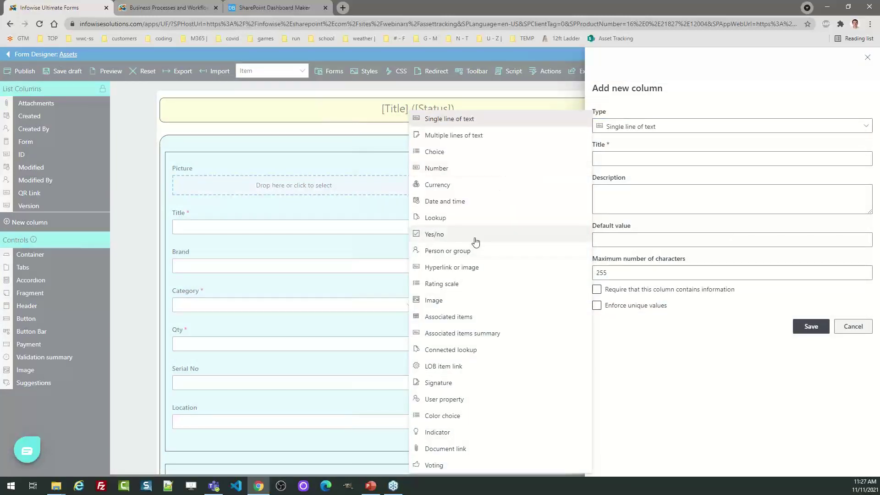
{"action": "left_click", "coordinate": [465, 202]}
{"action": "left_click", "coordinate": [620, 159]}
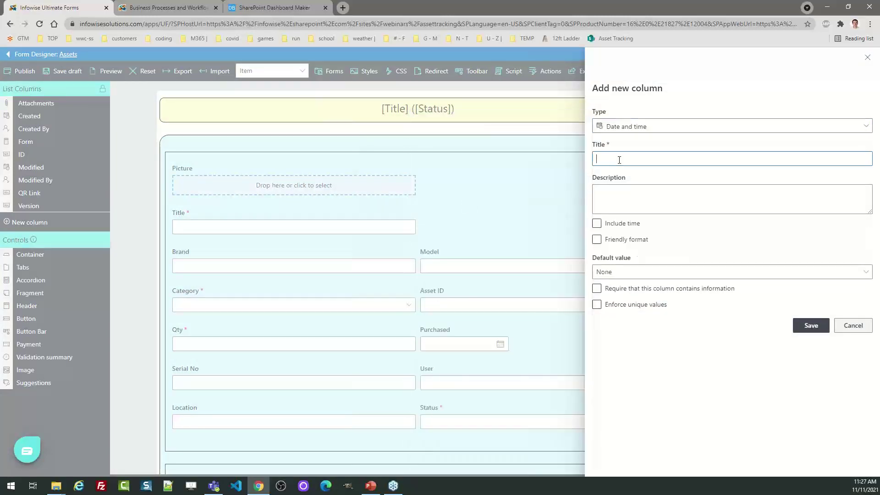
{"action": "type", "text": "Callibration Date"}
{"action": "left_click", "coordinate": [852, 325]}
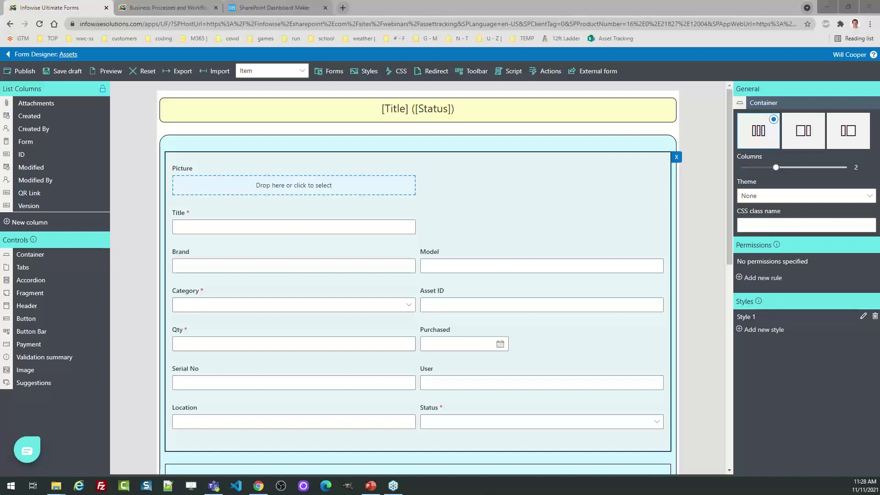
{"action": "left_click", "coordinate": [158, 7]}
{"action": "left_click", "coordinate": [143, 60]}
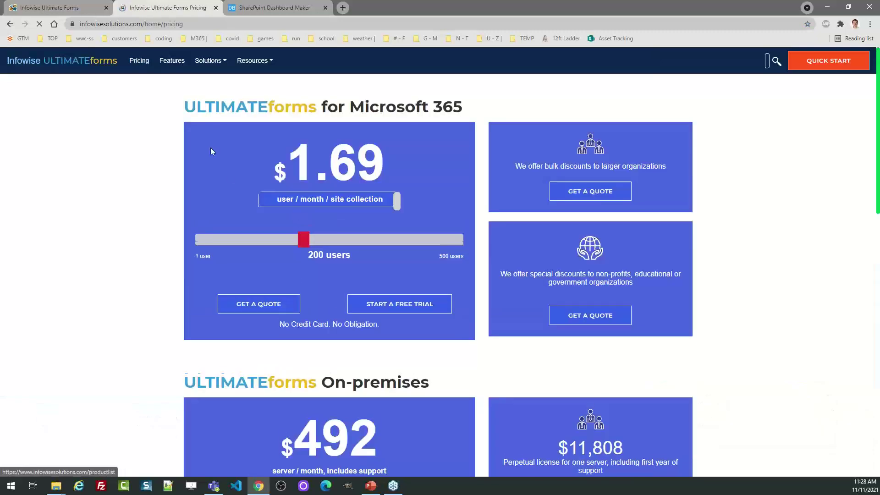